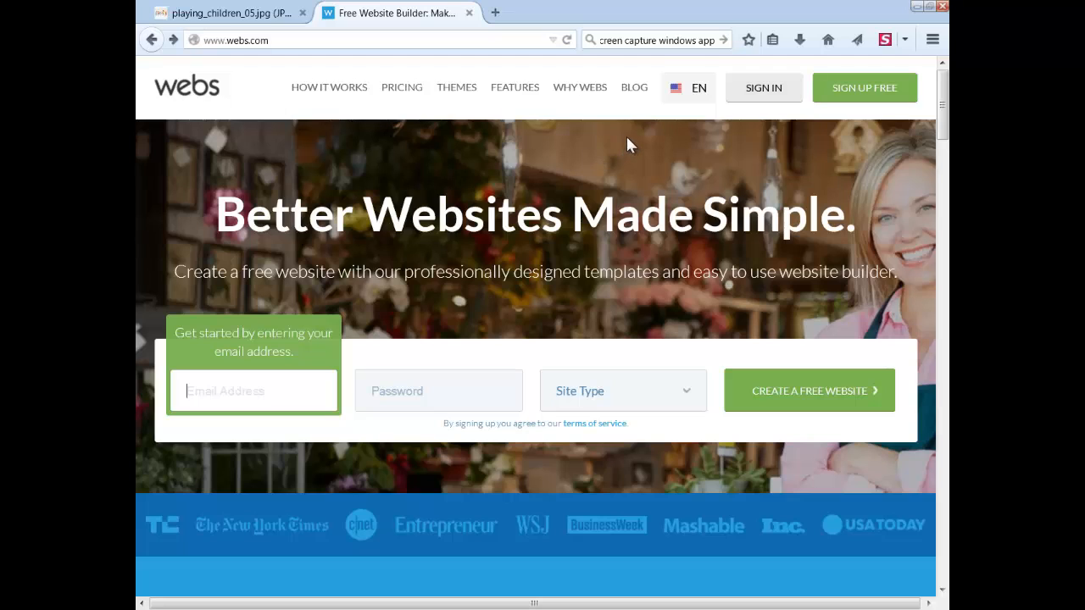
- Open the Webs theme gallery and preview the Savvy theme shown on the Finesse Fitness sample site
{"action": "left_click", "coordinate": [460, 90]}
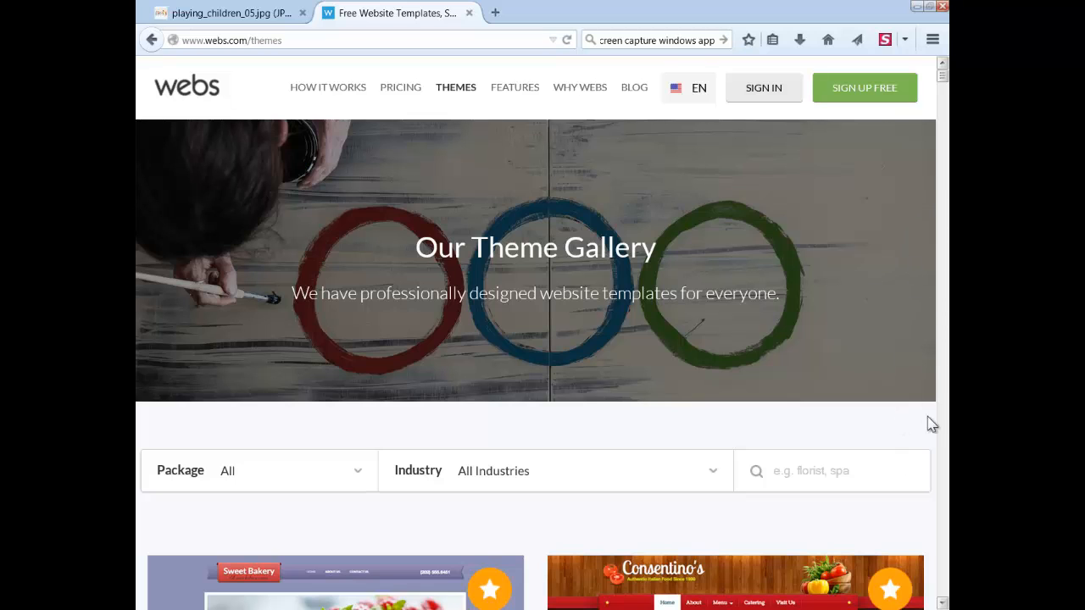
{"action": "left_click", "coordinate": [941, 604]}
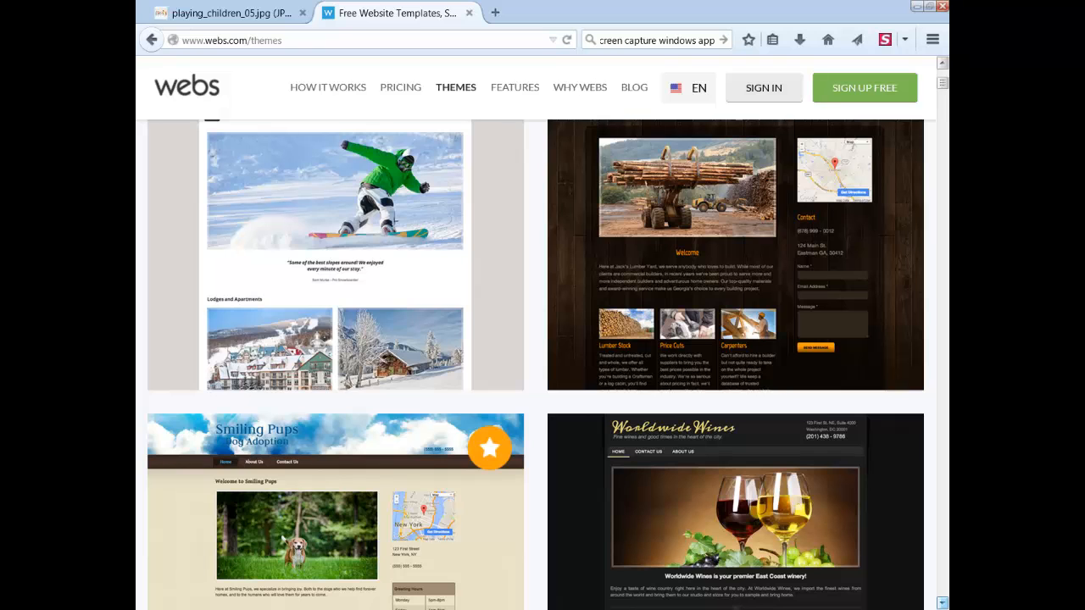
{"action": "left_click", "coordinate": [941, 603]}
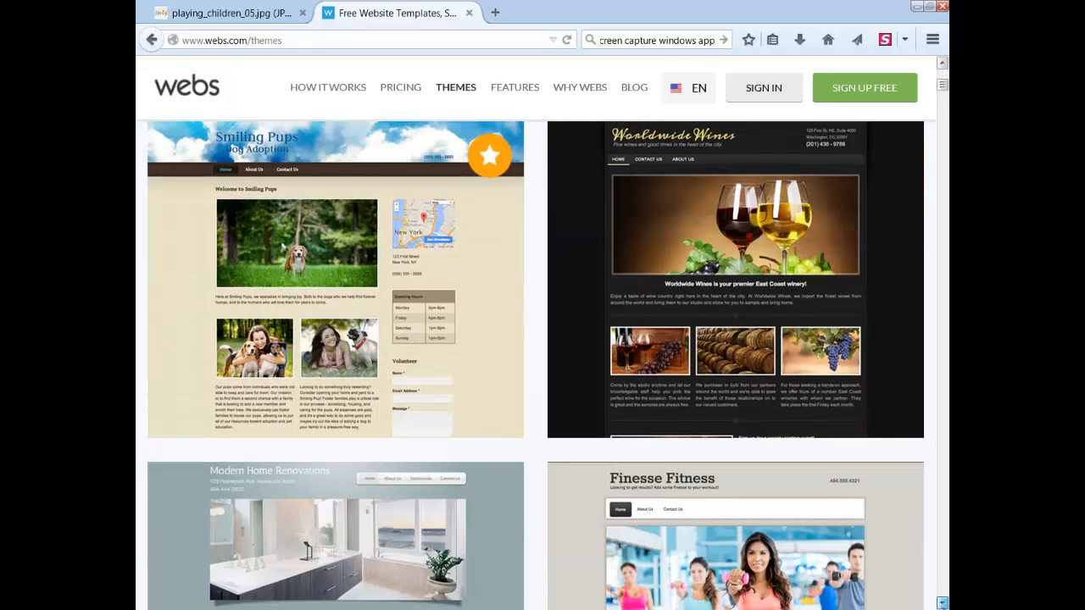
{"action": "left_click", "coordinate": [941, 602]}
{"action": "left_click", "coordinate": [941, 603]}
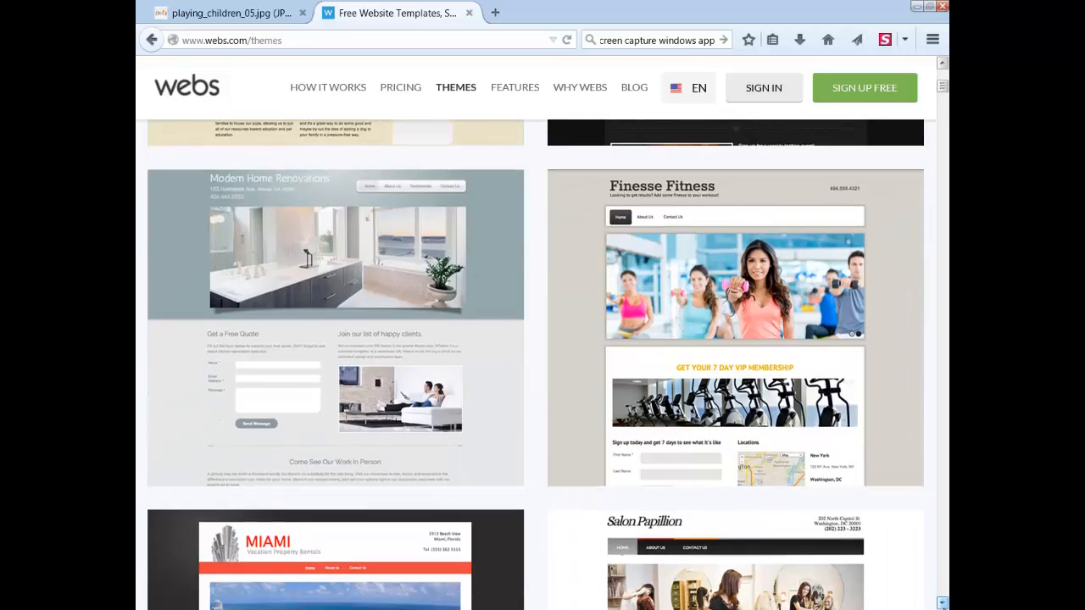
{"action": "mouse_move", "coordinate": [754, 283]}
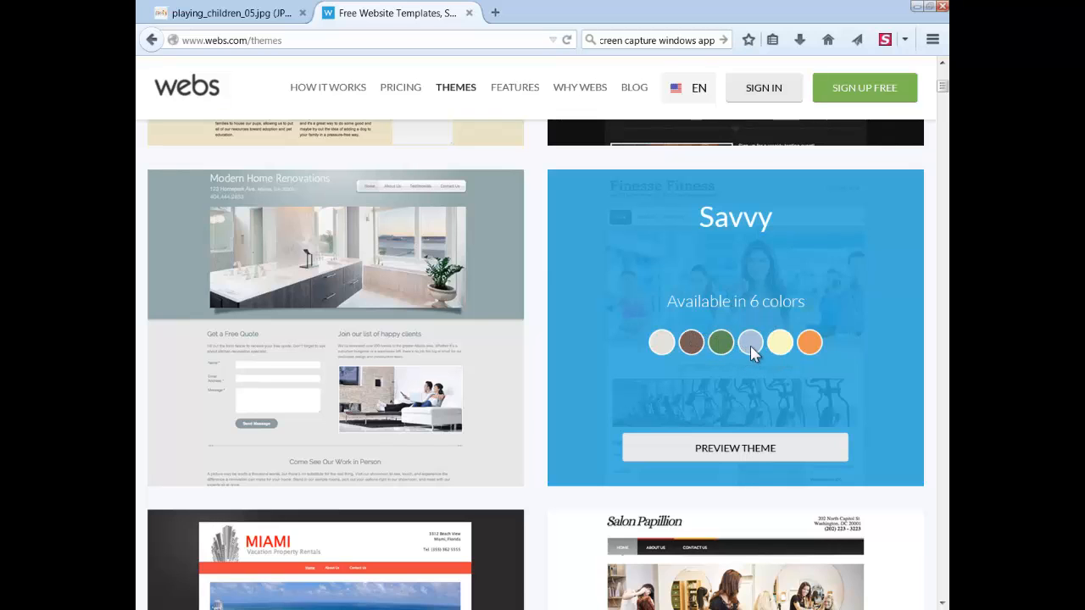
{"action": "left_click", "coordinate": [751, 463]}
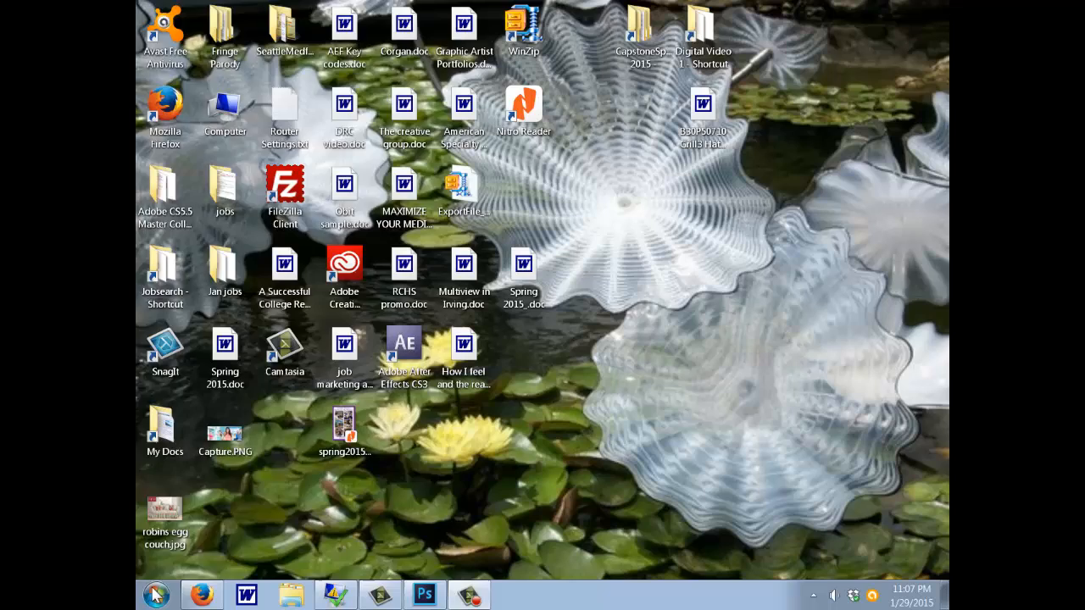
- Find and launch the Windows Snipping Tool by searching for "snipp", and cancel its initial capture mode
{"action": "left_click", "coordinate": [157, 593]}
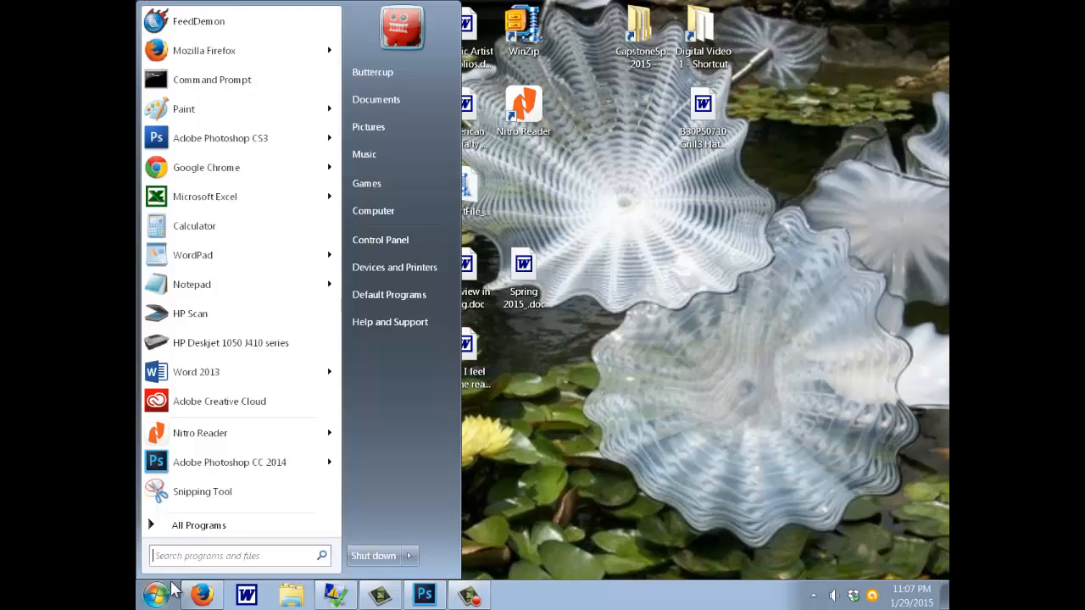
{"action": "left_click", "coordinate": [174, 557]}
{"action": "type", "text": "snipp"}
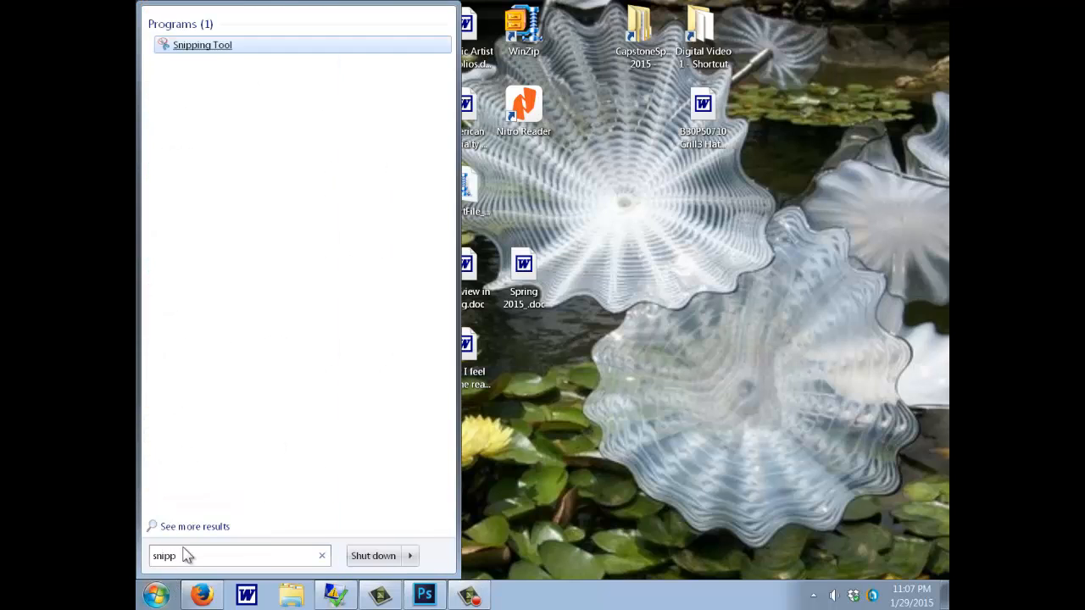
{"action": "left_click", "coordinate": [204, 49]}
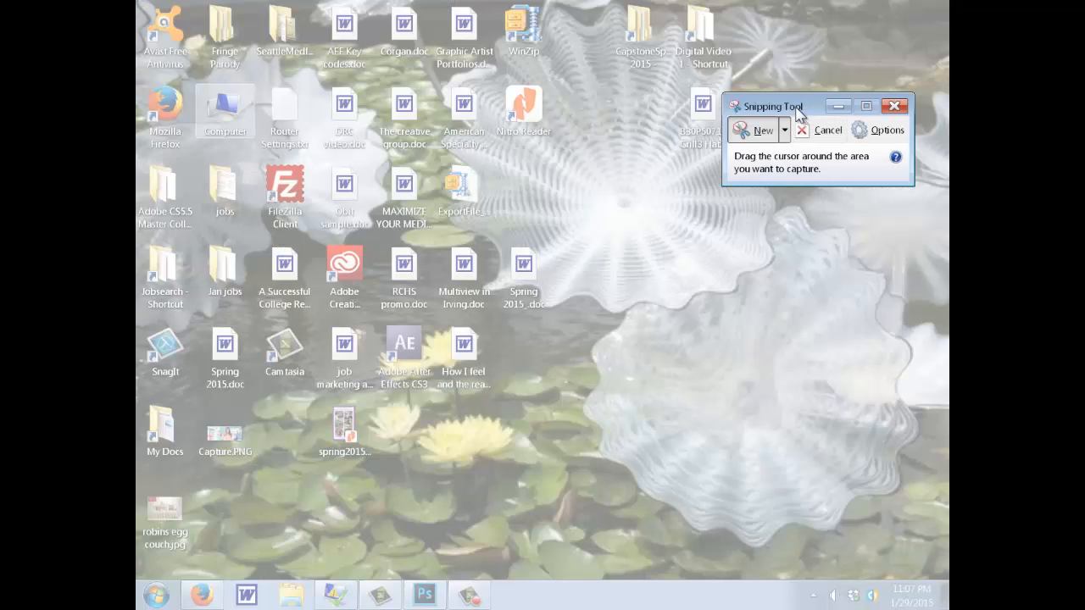
{"action": "left_click", "coordinate": [826, 135]}
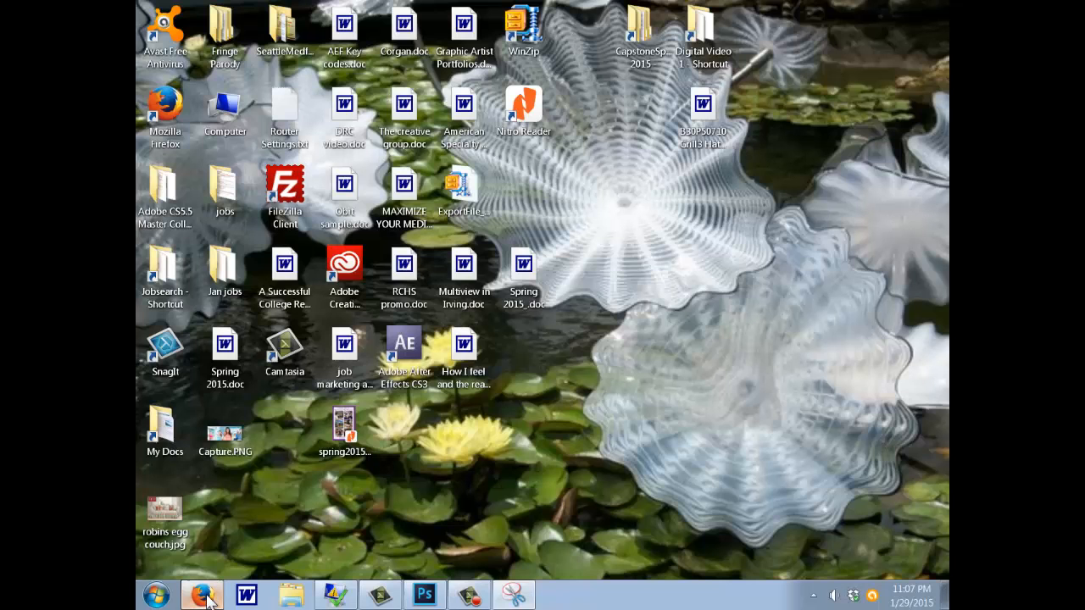
- Switch to Firefox and snip the Finesse Fitness header photo, from its upper-left to its lower-right corner
{"action": "left_click", "coordinate": [203, 595]}
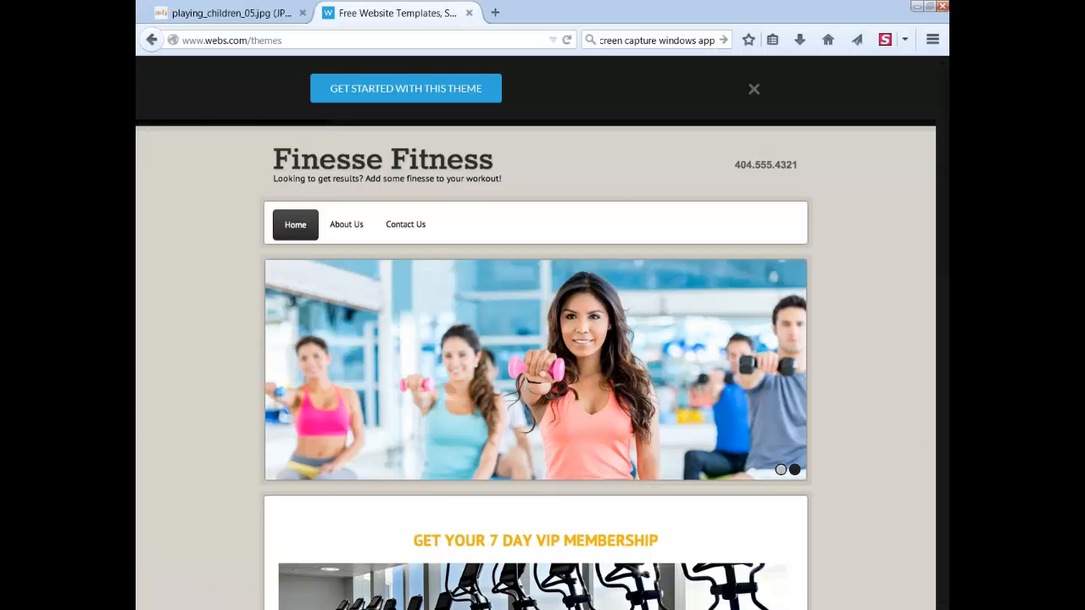
{"action": "left_click", "coordinate": [513, 595]}
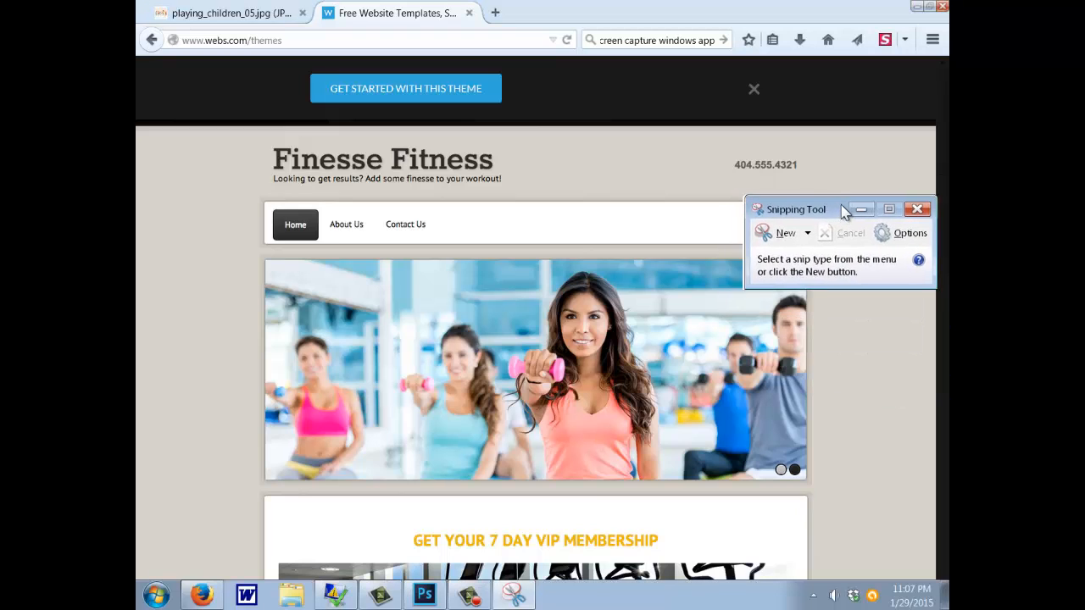
{"action": "left_click_drag", "start_coordinate": [839, 206], "coordinate": [809, 104]}
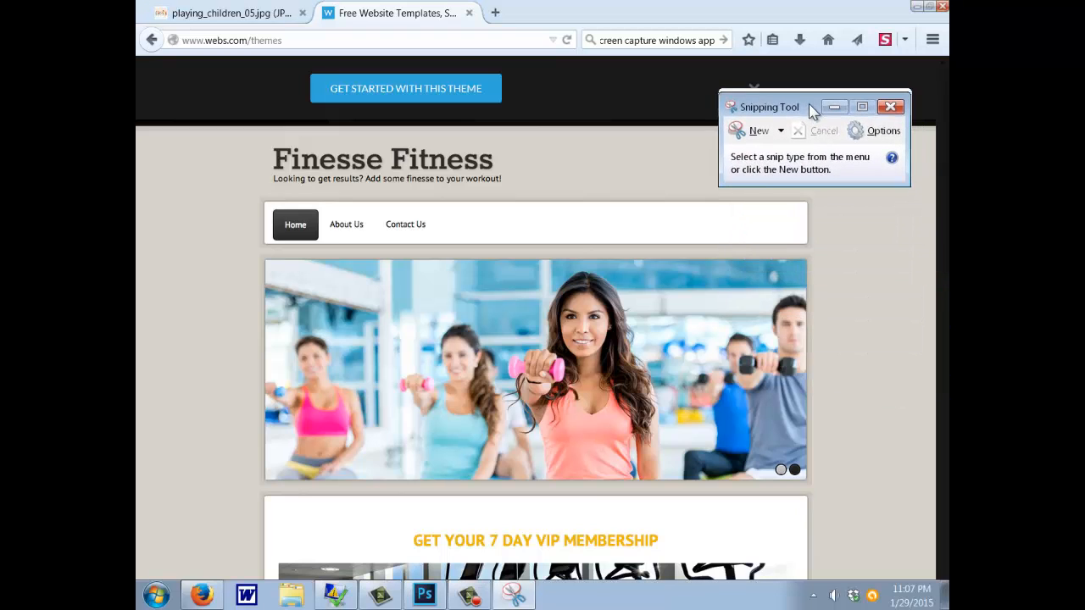
{"action": "left_click", "coordinate": [757, 133]}
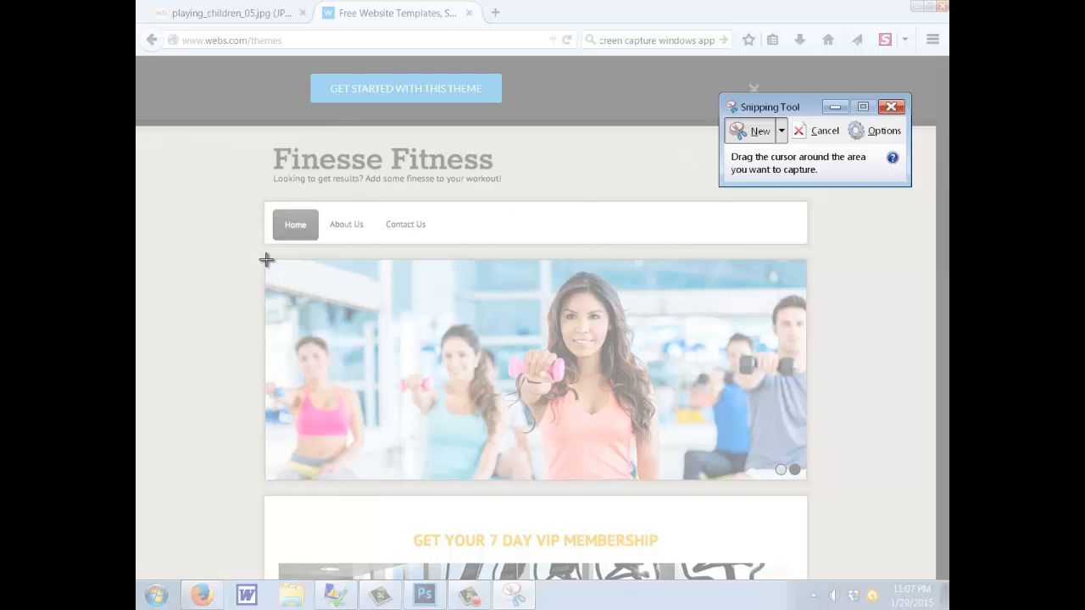
{"action": "left_click_drag", "start_coordinate": [266, 261], "coordinate": [805, 481]}
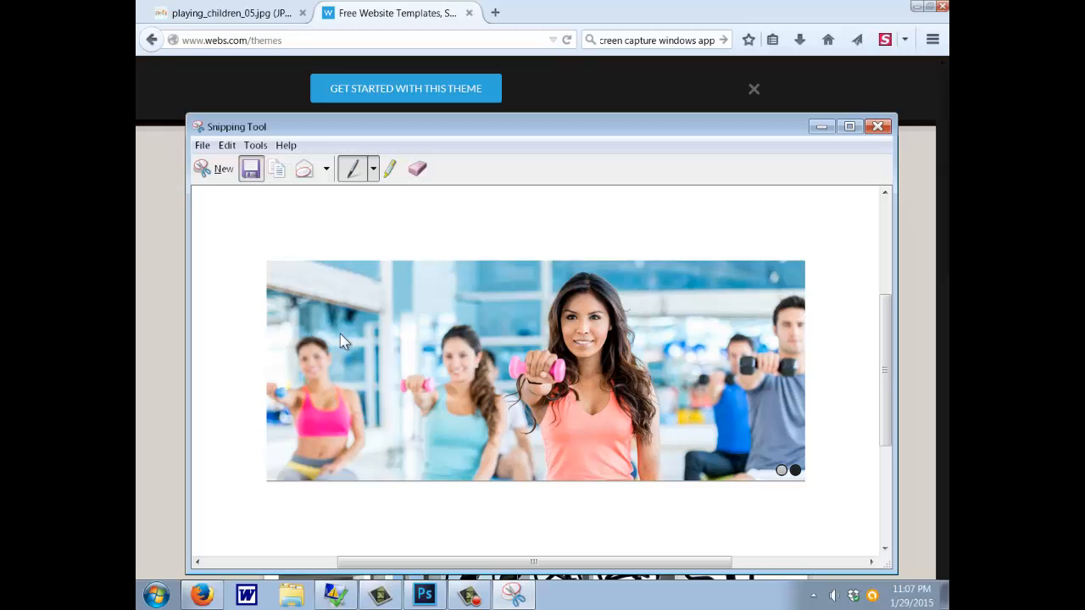
- Save the snip to the Desktop as header.PNG and close the Snipping Tool
{"action": "key", "text": "ctrl+s"}
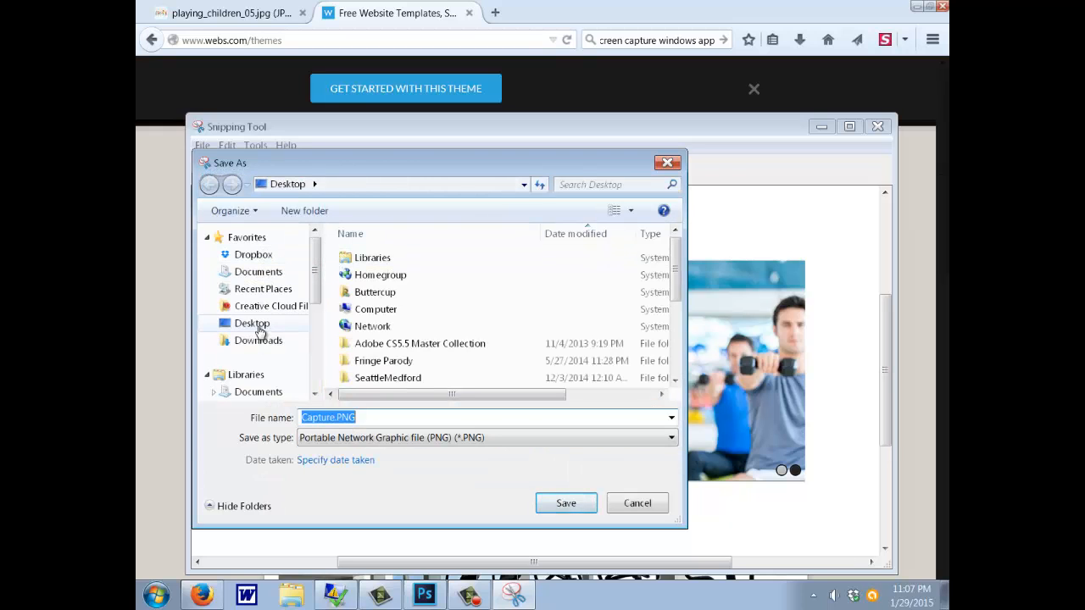
{"action": "left_click", "coordinate": [259, 326]}
{"action": "double_click", "coordinate": [338, 419]}
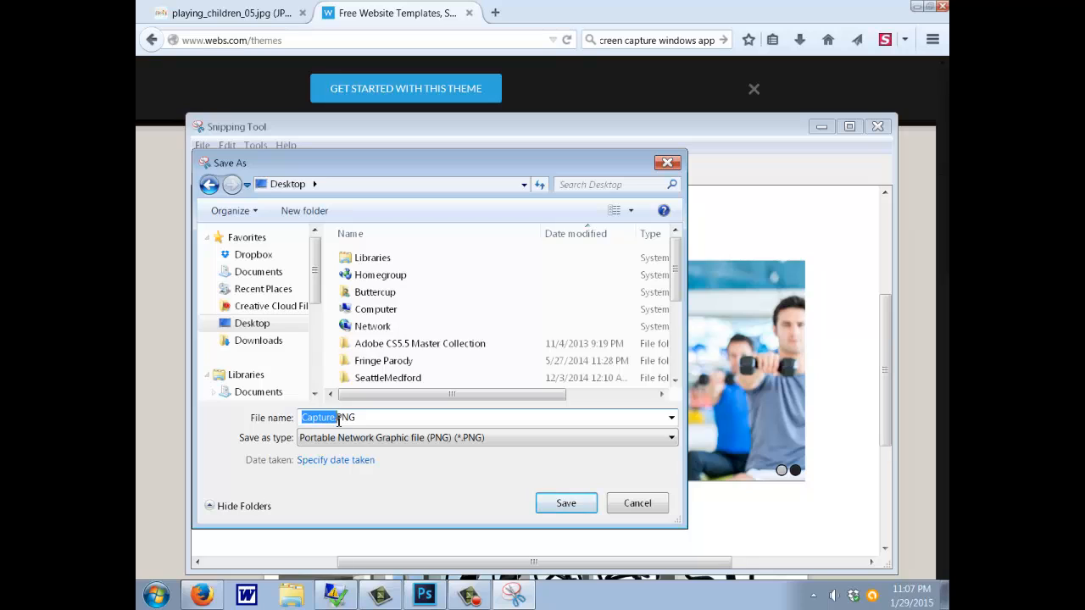
{"action": "left_click_drag", "start_coordinate": [337, 421], "coordinate": [280, 419]}
{"action": "type", "text": "h"}
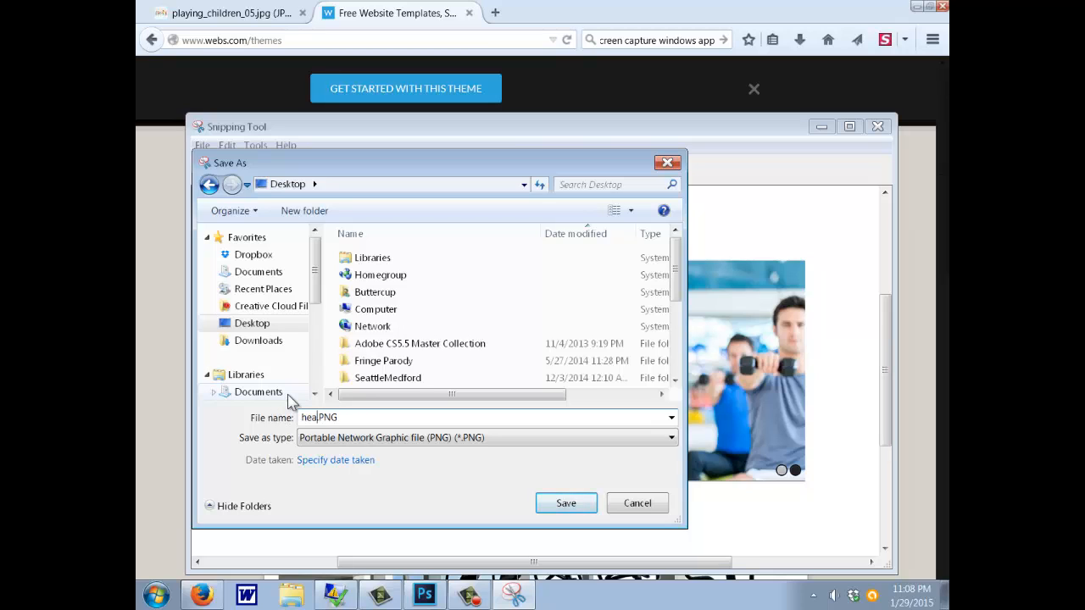
{"action": "type", "text": "eader"}
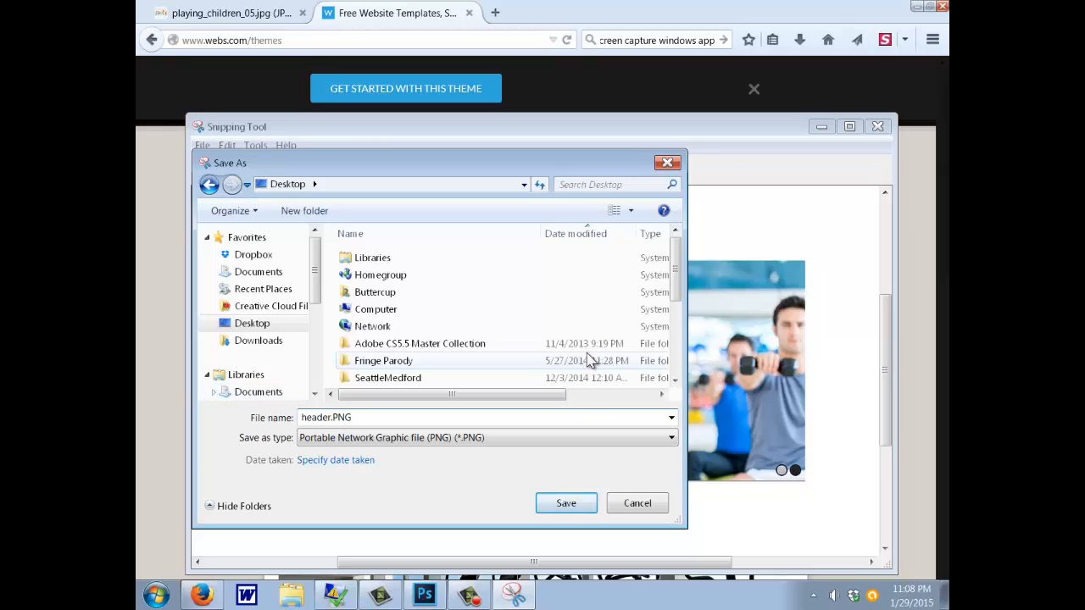
{"action": "left_click", "coordinate": [564, 504]}
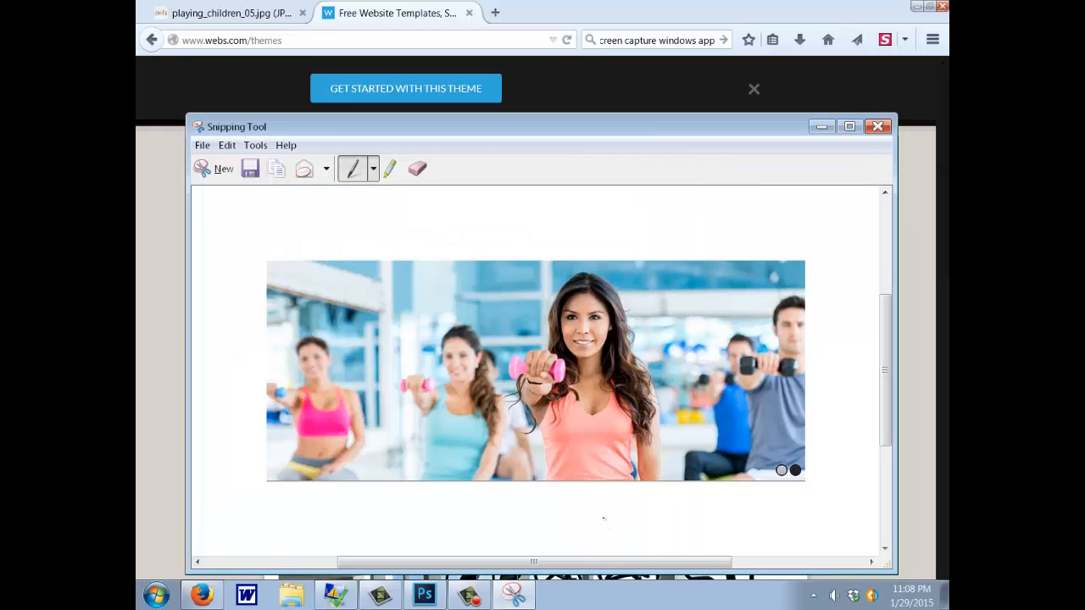
{"action": "left_click", "coordinate": [878, 127]}
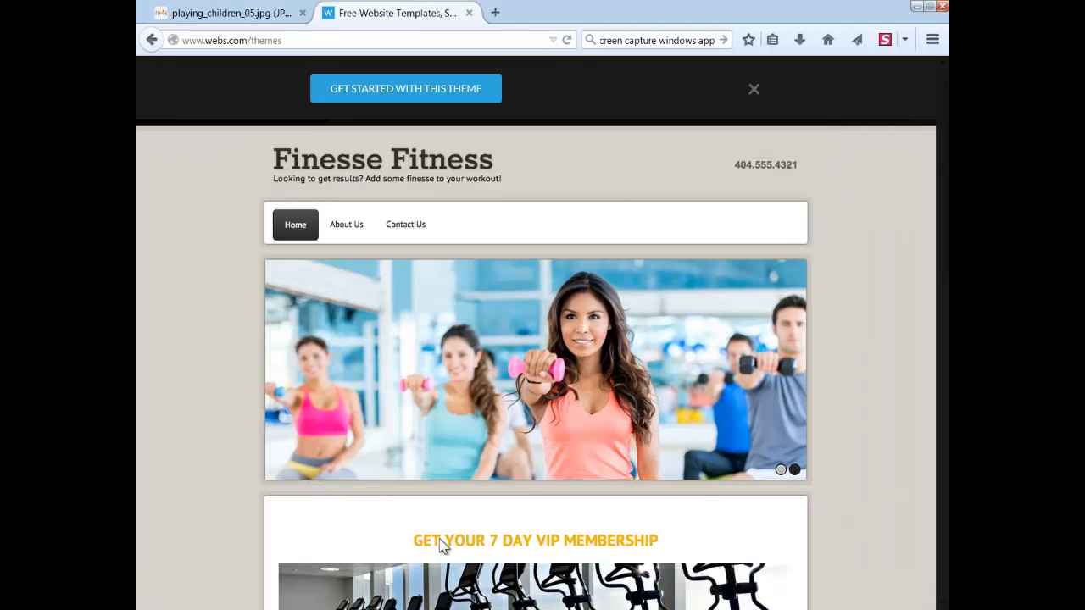
- Switch to Photoshop and open header.PNG from the Desktop, sorting the files by date modified to find it
{"action": "left_click", "coordinate": [917, 7]}
{"action": "left_click", "coordinate": [426, 597]}
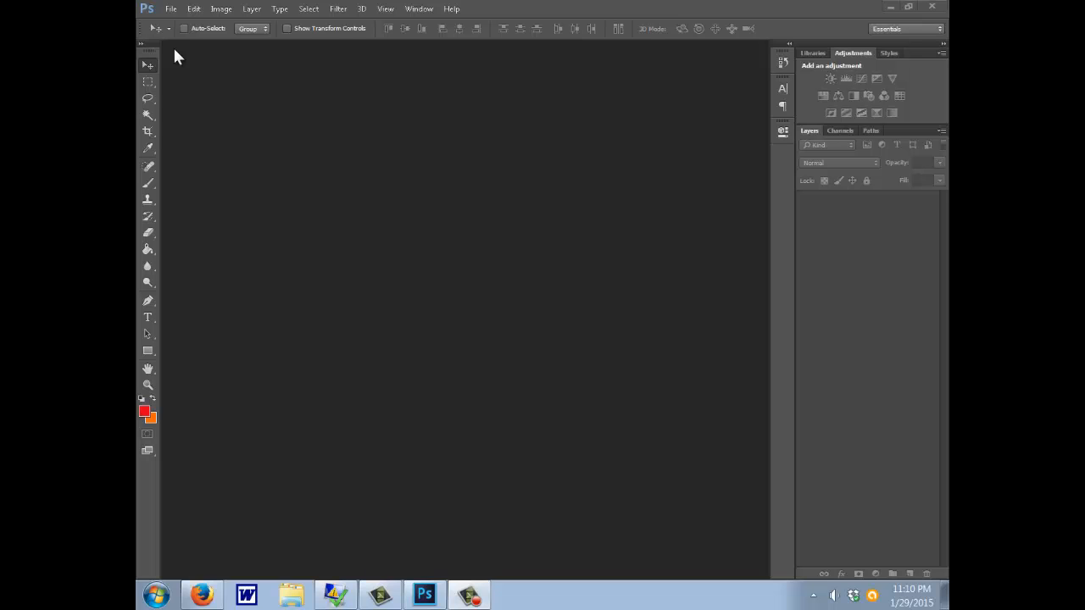
{"action": "key", "text": "alt"}
{"action": "key", "text": "Down"}
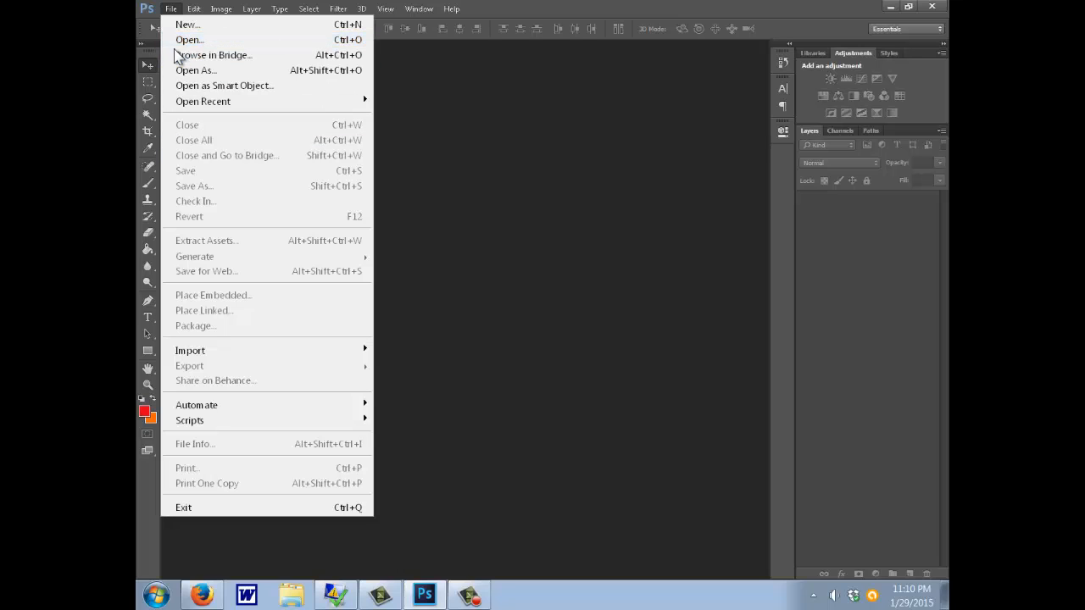
{"action": "left_click", "coordinate": [175, 46]}
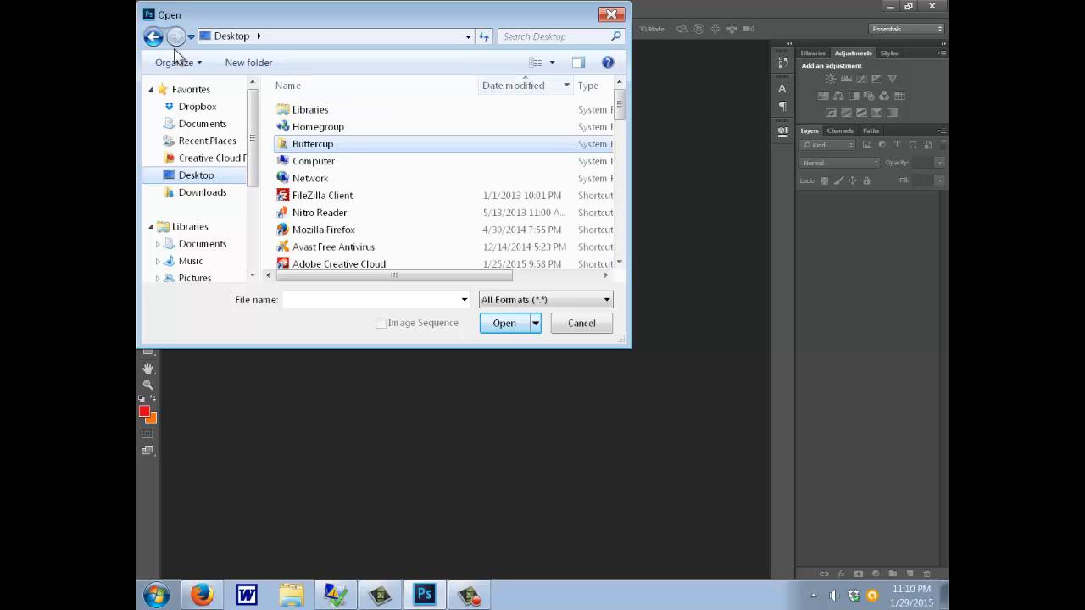
{"action": "left_click", "coordinate": [524, 86]}
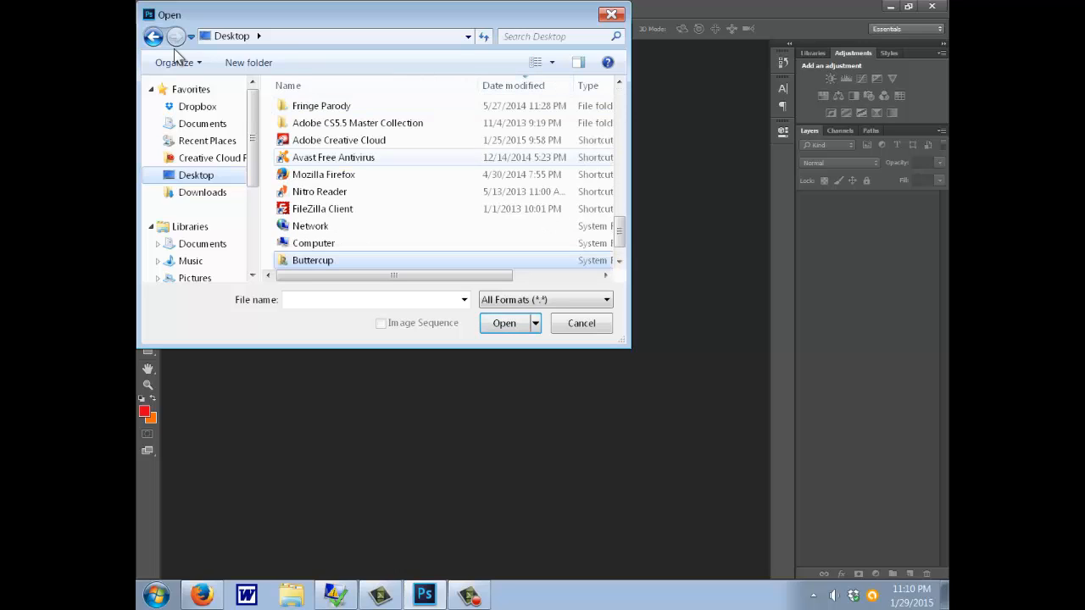
{"action": "left_click_drag", "start_coordinate": [620, 232], "coordinate": [619, 103]}
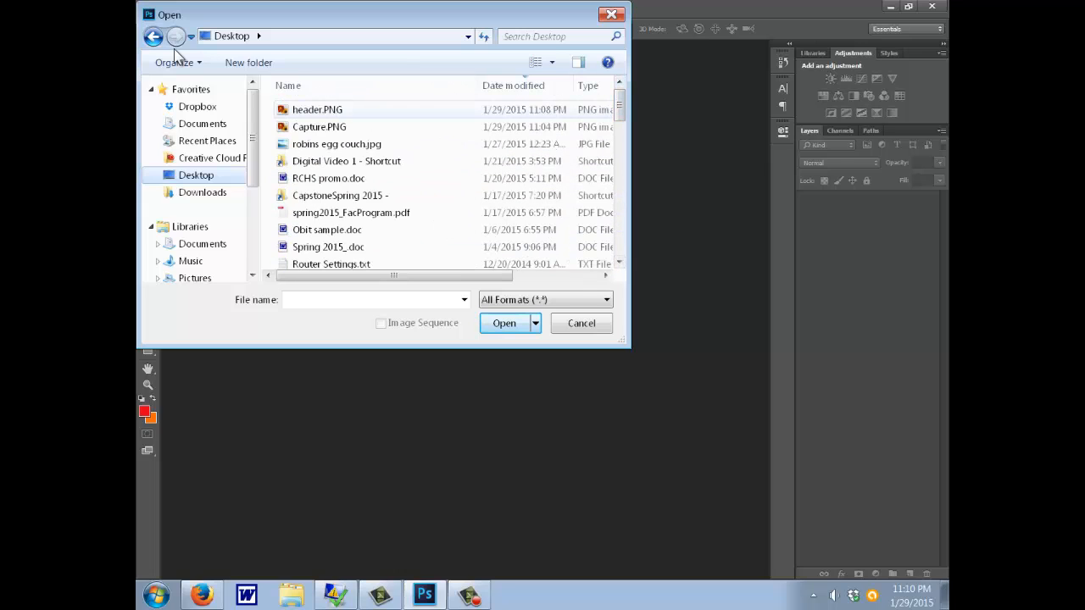
{"action": "left_click", "coordinate": [317, 110]}
{"action": "left_click", "coordinate": [504, 323]}
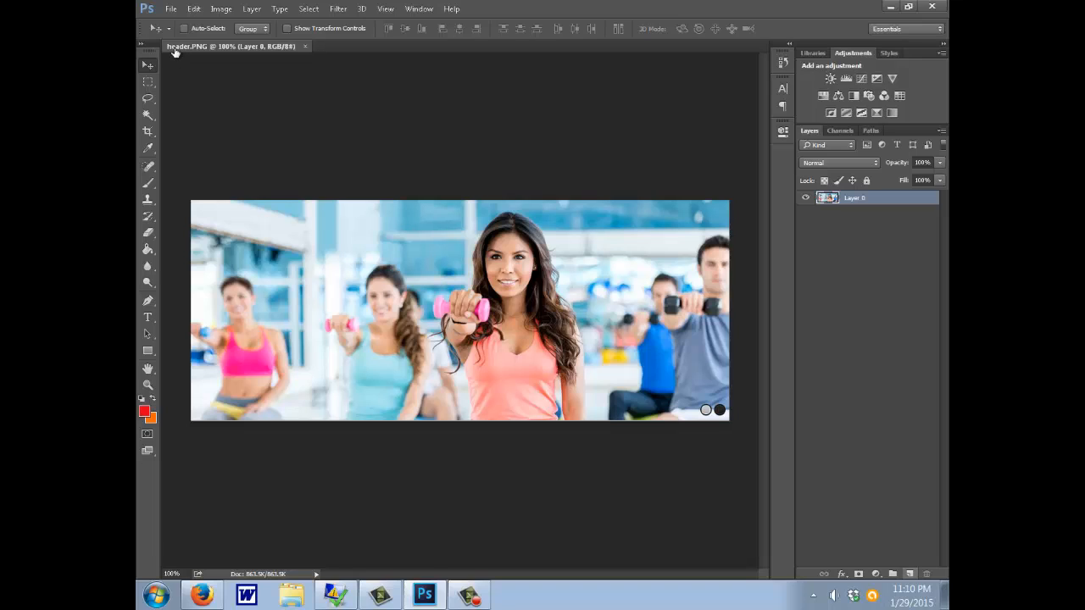
- Add a new layer above the header photo and fill it with the white foreground colour at 100% opacity
{"action": "key", "text": "ctrl+shift+alt+n"}
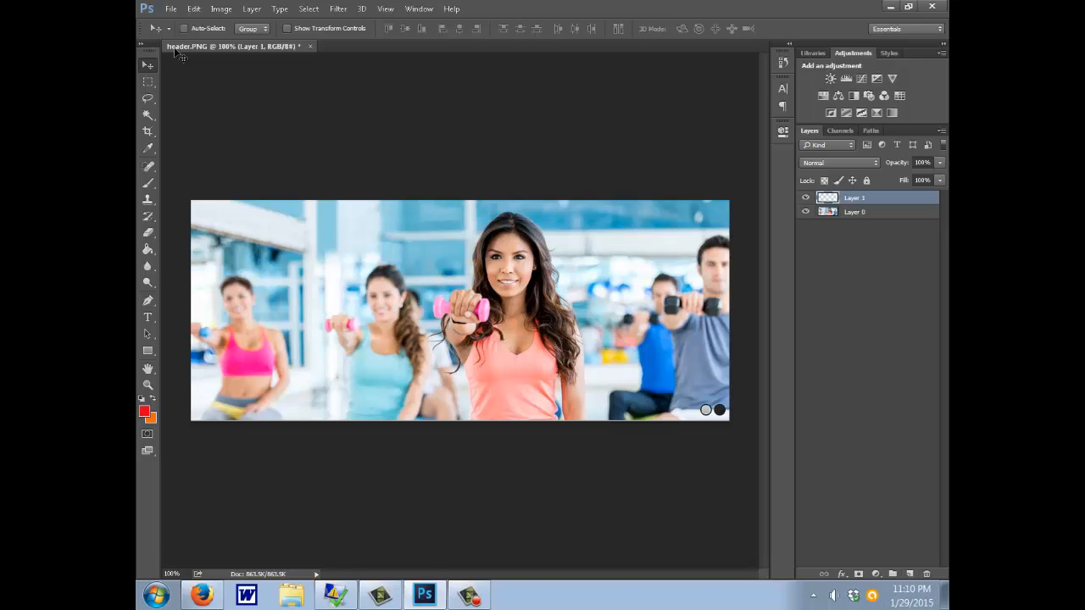
{"action": "key", "text": "d"}
{"action": "key", "text": "x"}
{"action": "key", "text": "alt+e"}
{"action": "key", "text": "l"}
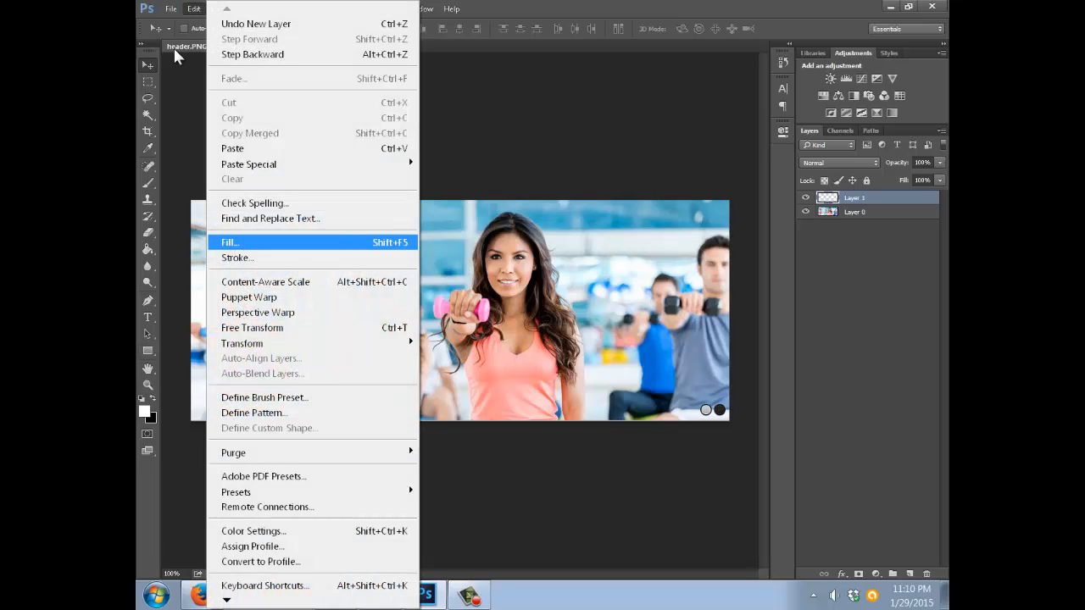
{"action": "key", "text": "Return"}
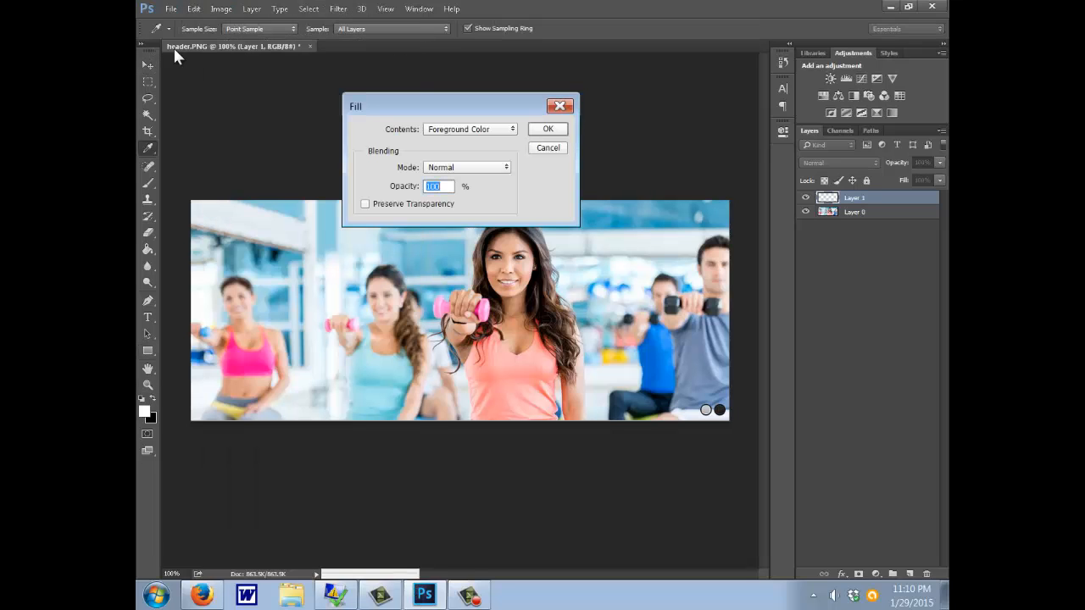
{"action": "key", "text": "Return"}
{"action": "key", "text": "v"}
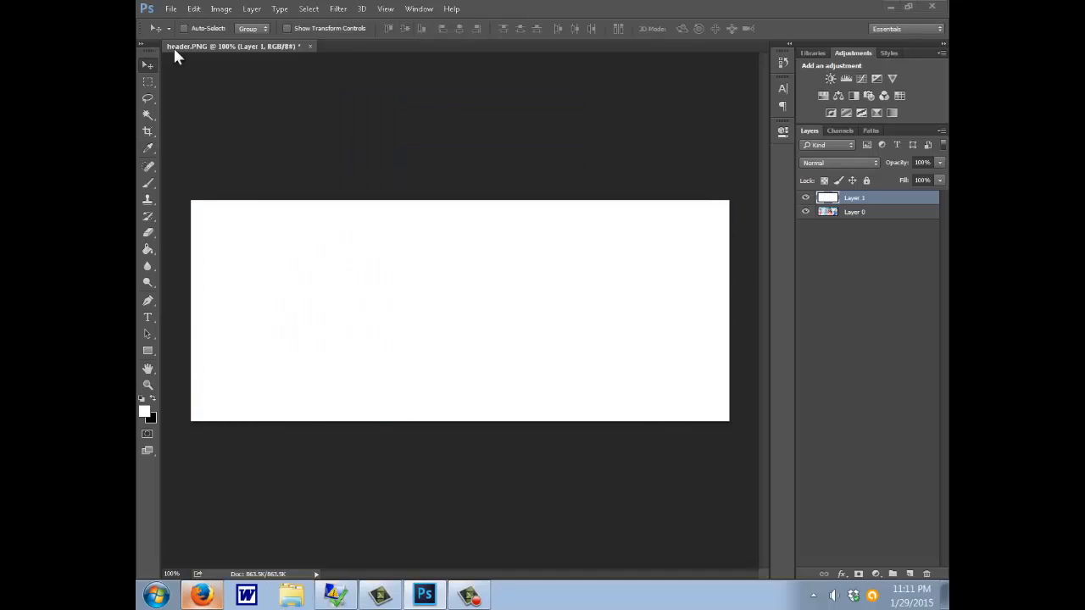
- Switch to Firefox, copy the playing_children_05.jpg illustration, and paste it into the header document in Photoshop
{"action": "key", "text": "alt+Tab"}
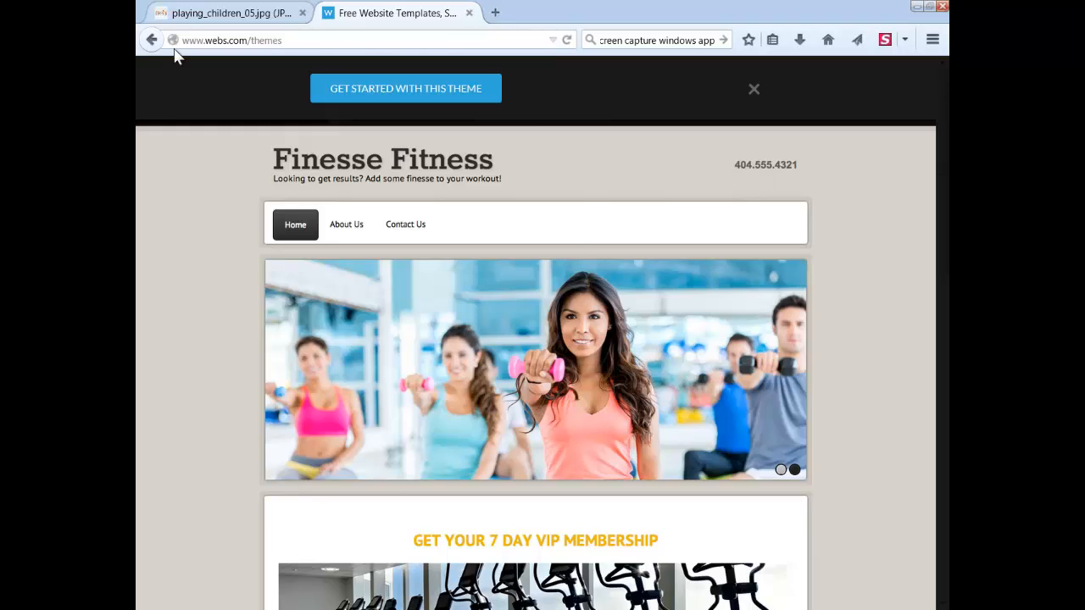
{"action": "key", "text": "ctrl+Tab"}
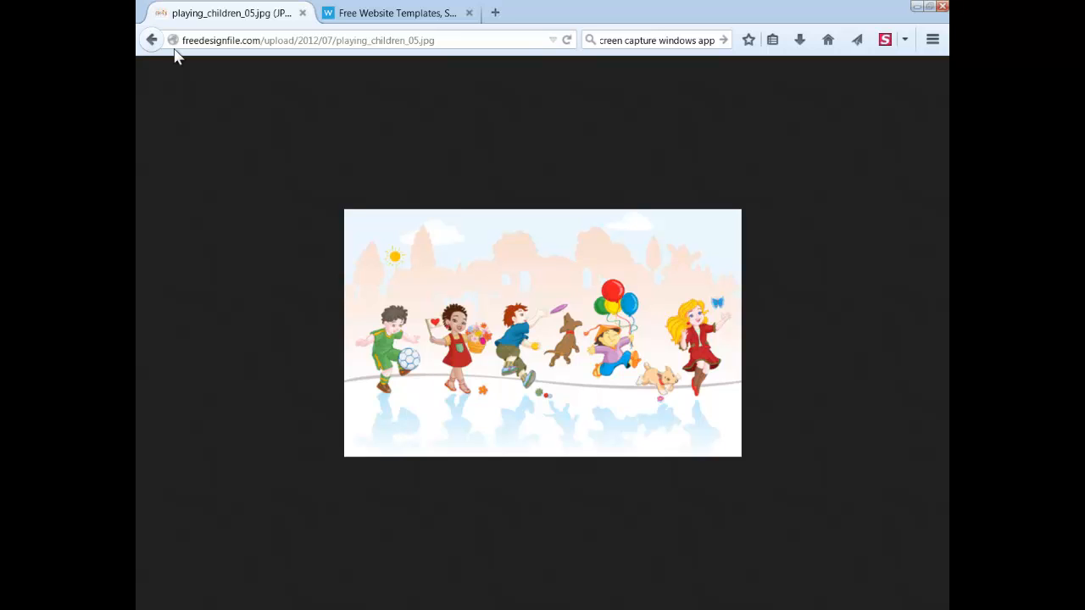
{"action": "right_click", "coordinate": [557, 330]}
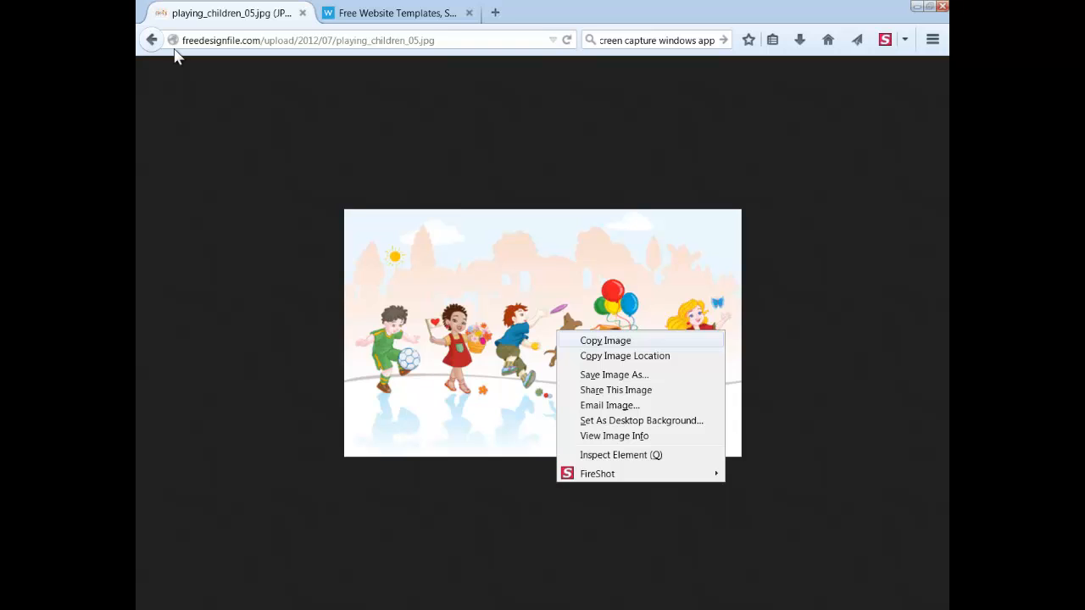
{"action": "left_click", "coordinate": [605, 340]}
{"action": "right_click", "coordinate": [557, 333]}
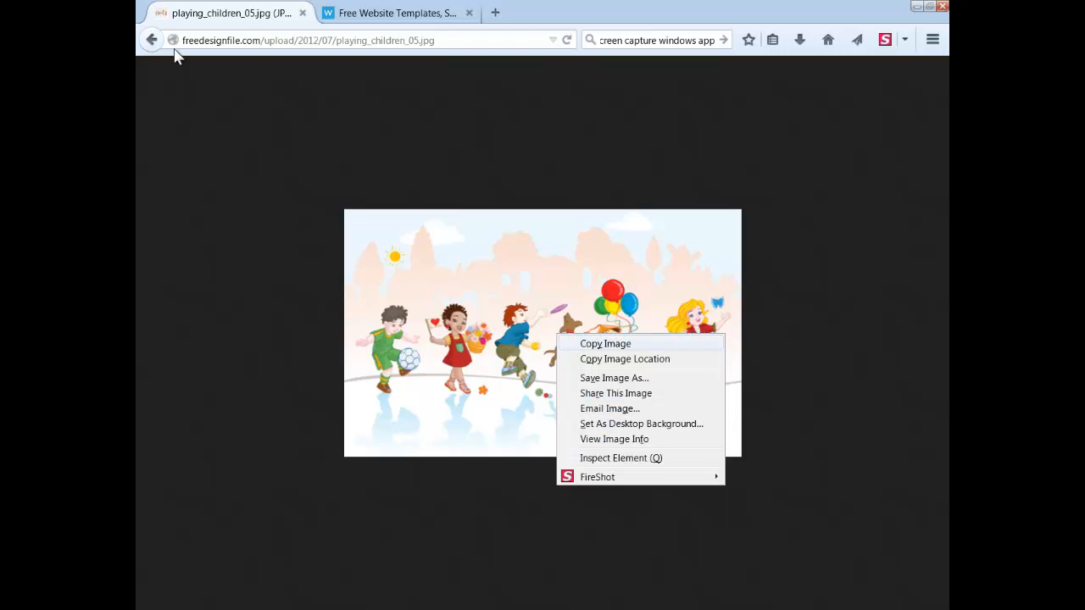
{"action": "left_click", "coordinate": [605, 344]}
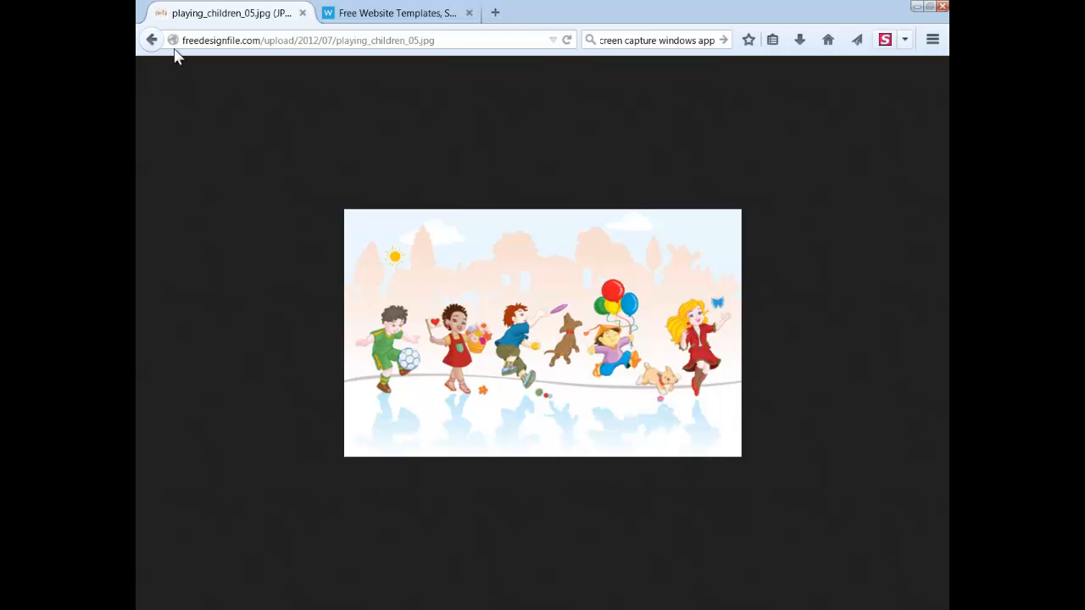
{"action": "left_click", "coordinate": [917, 6]}
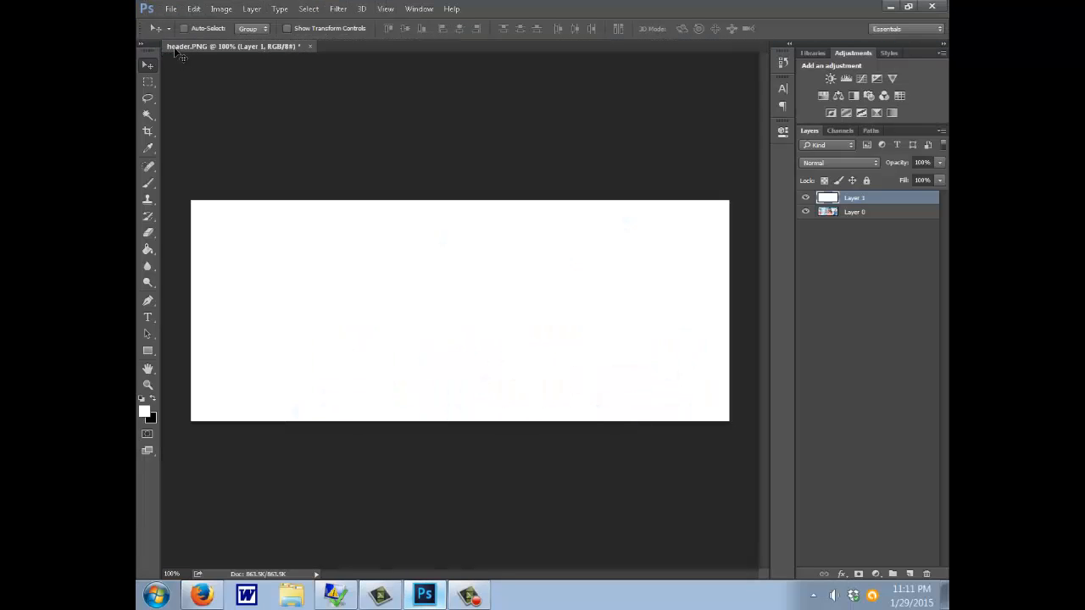
{"action": "key", "text": "ctrl+v"}
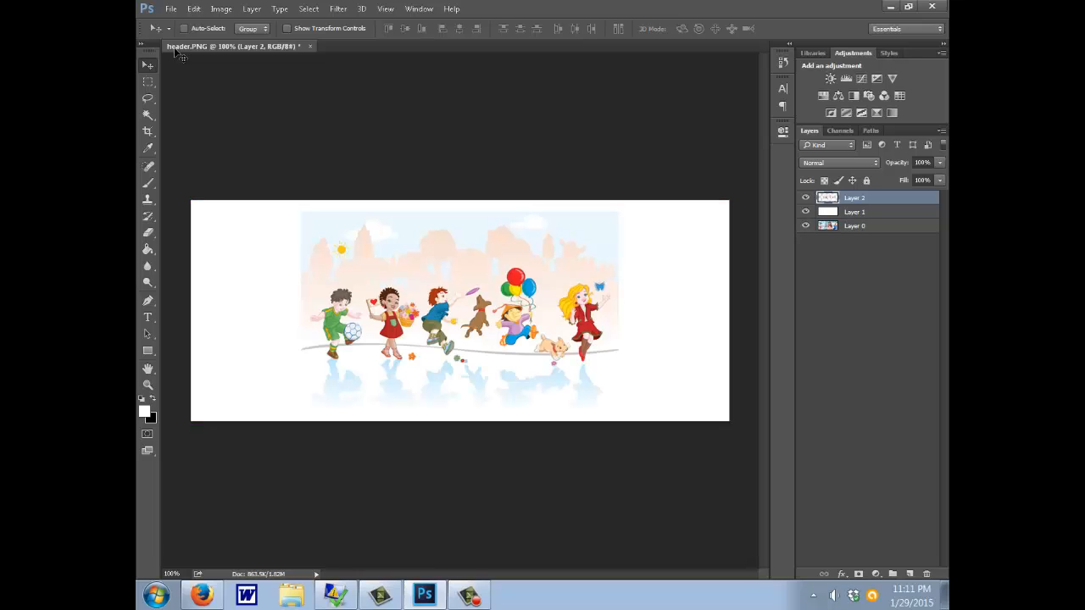
- Scale the pasted illustration to about 171% so it covers the canvas width, and position it vertically with the sun and all children in view
{"action": "key", "text": "ctrl"}
{"action": "key", "text": "ctrl+t"}
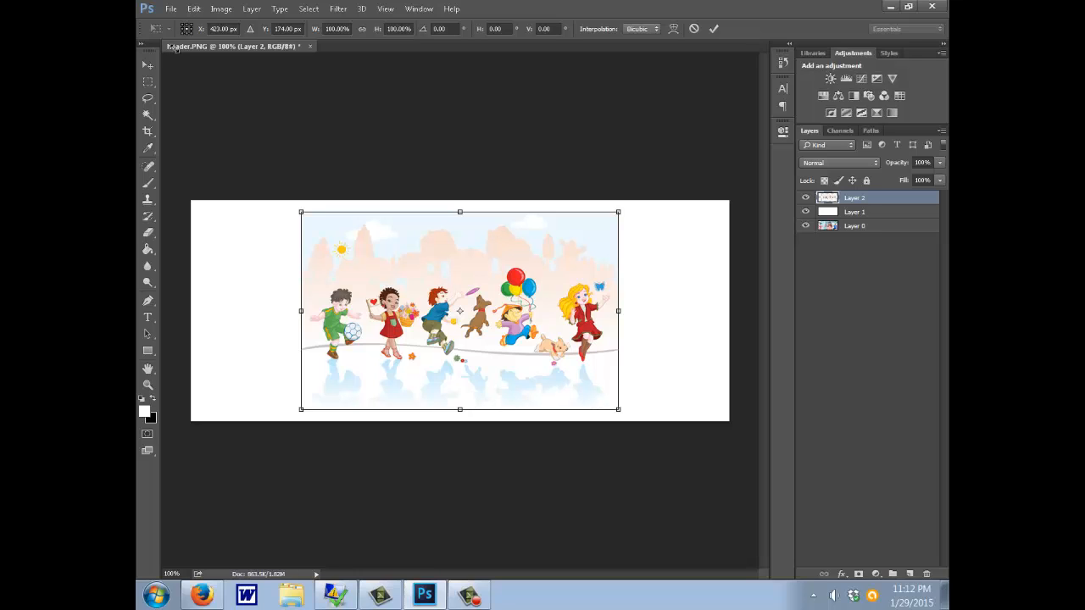
{"action": "left_click_drag", "start_coordinate": [301, 212], "coordinate": [187, 142]}
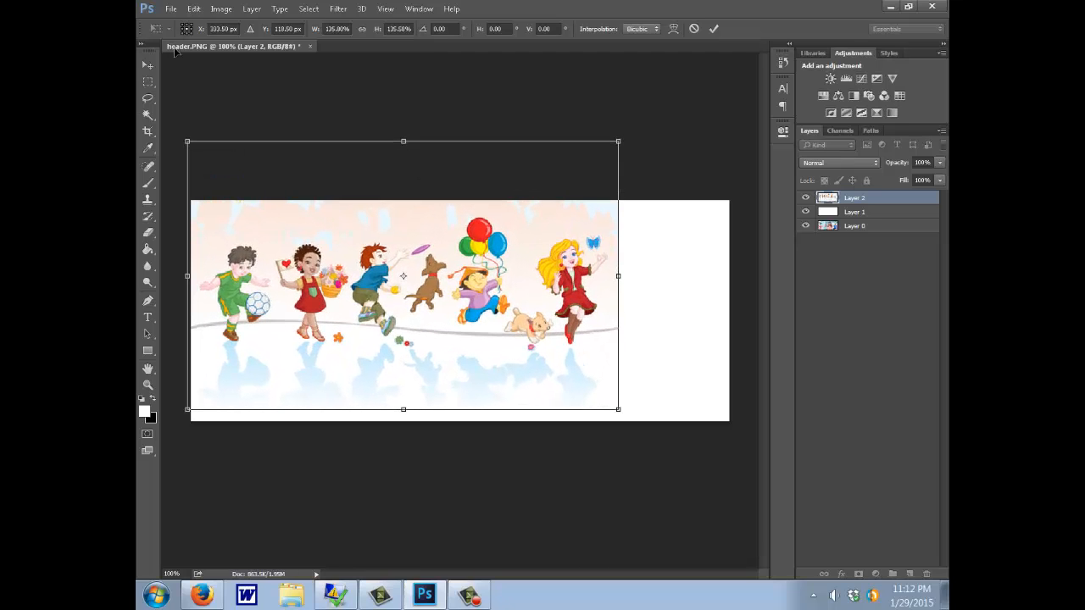
{"action": "left_click_drag", "start_coordinate": [618, 409], "coordinate": [731, 480]}
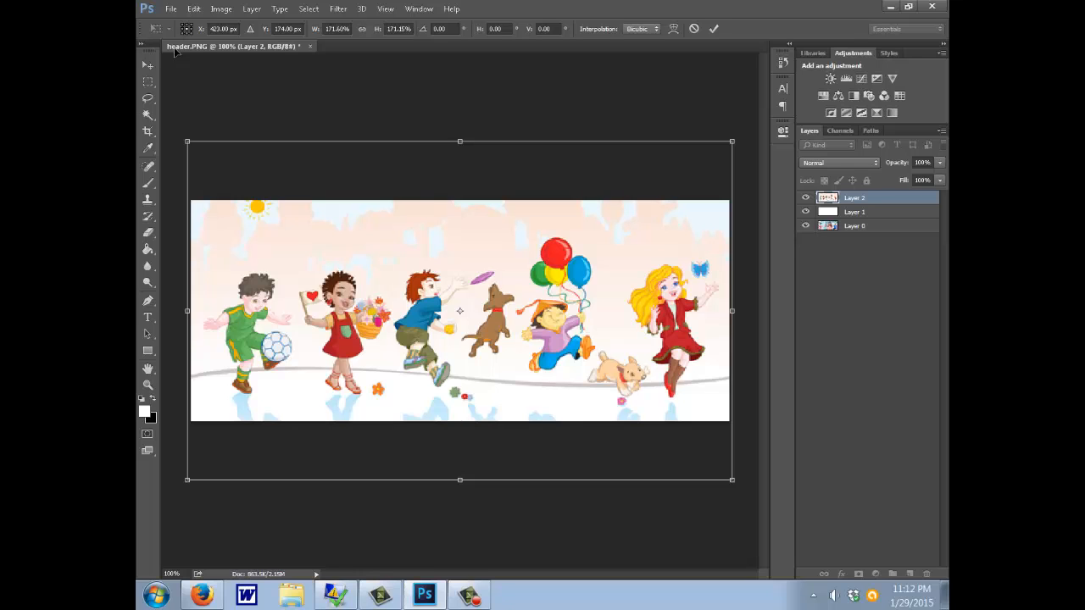
{"action": "left_click_drag", "start_coordinate": [483, 330], "coordinate": [483, 303]}
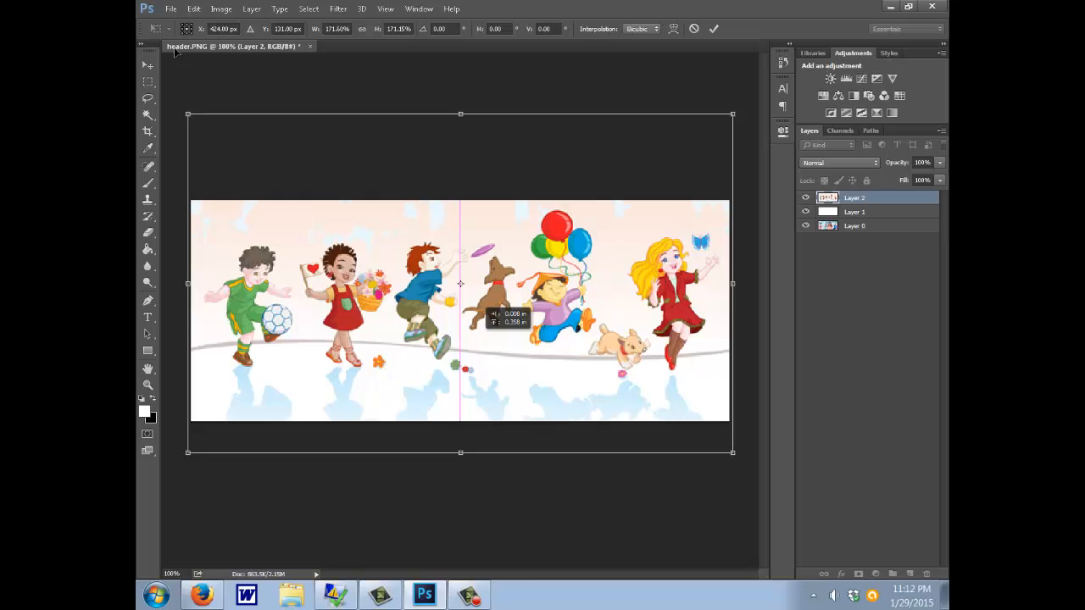
{"action": "left_click_drag", "start_coordinate": [484, 304], "coordinate": [487, 341]}
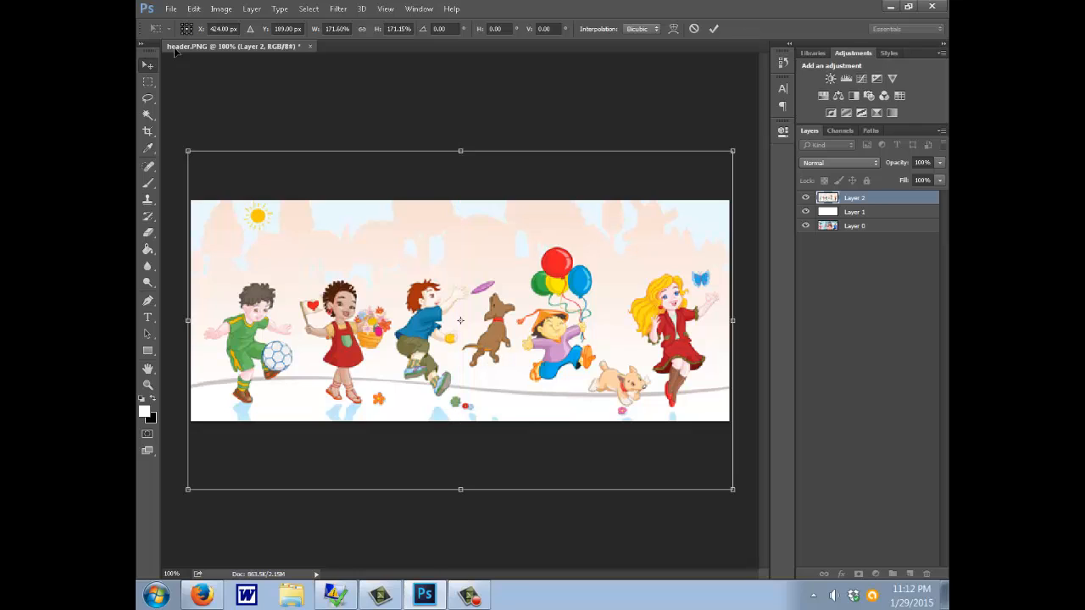
{"action": "key", "text": "Return"}
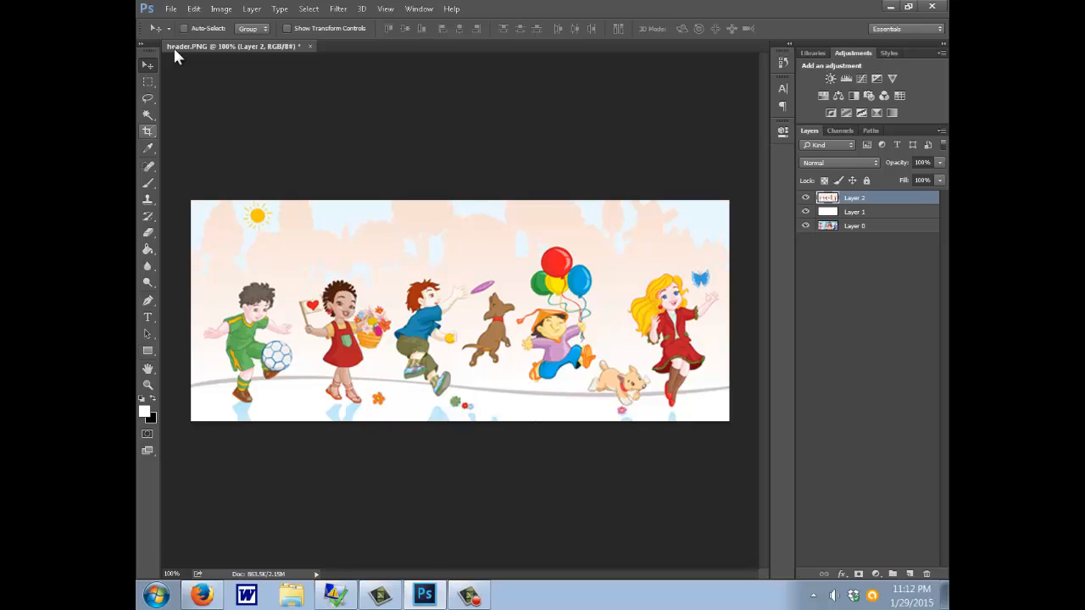
- Sample the green balloon's colour, add the left-aligned title "Exercise is fun!", and position it above the children, clear of the balloons
{"action": "key", "text": "i"}
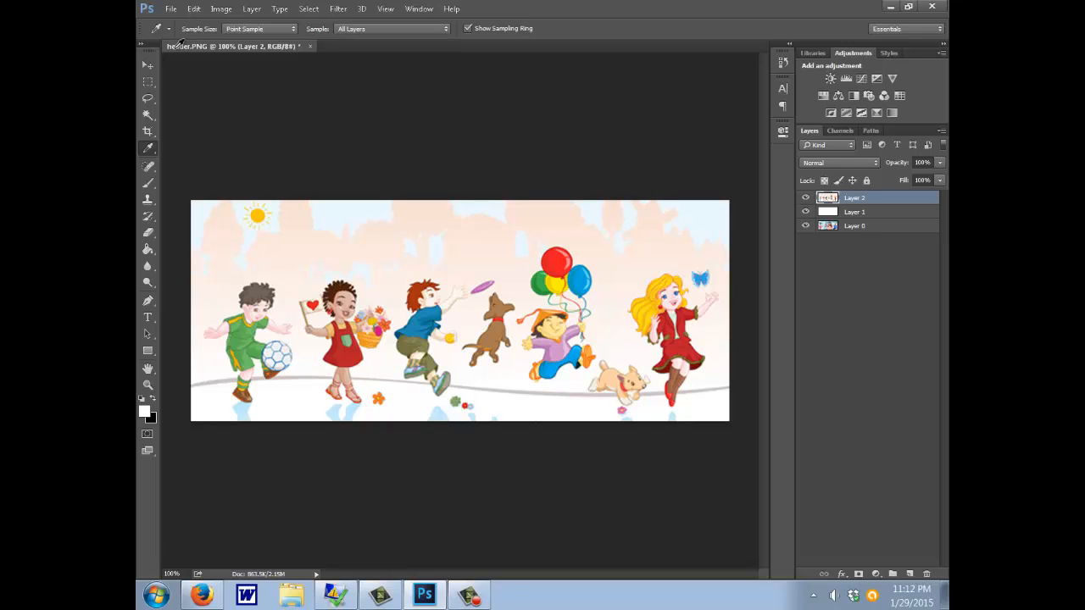
{"action": "left_click", "coordinate": [537, 285]}
{"action": "key", "text": "t"}
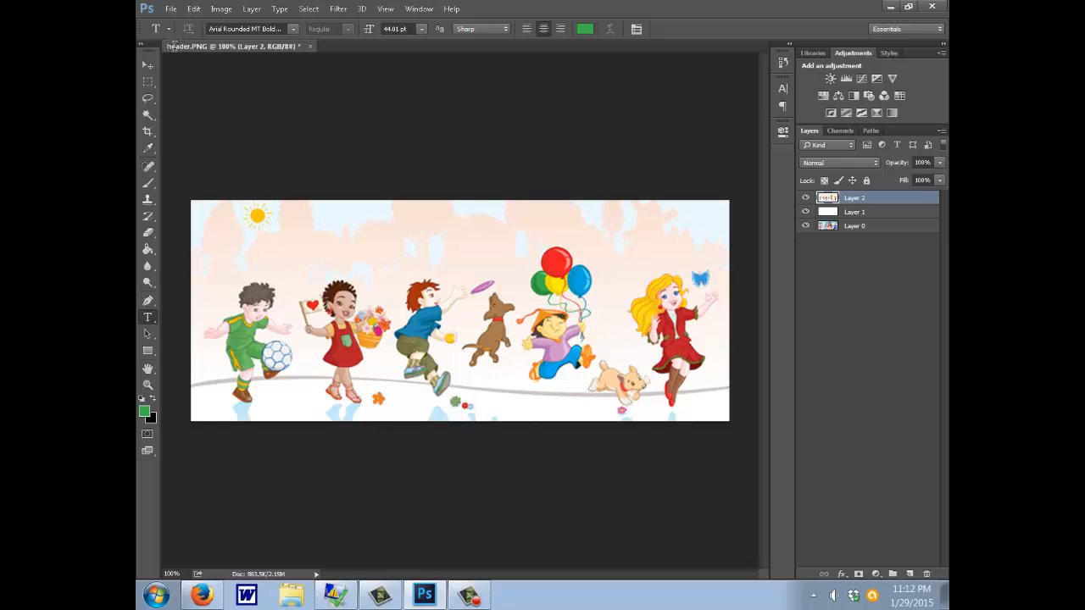
{"action": "left_click", "coordinate": [286, 241]}
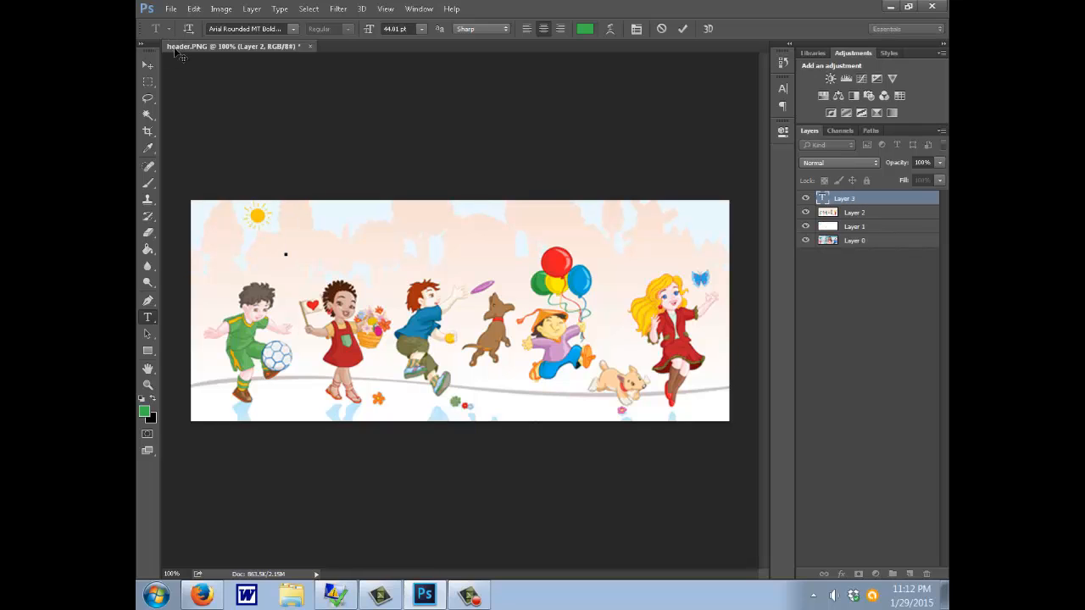
{"action": "type", "text": "Exerci"}
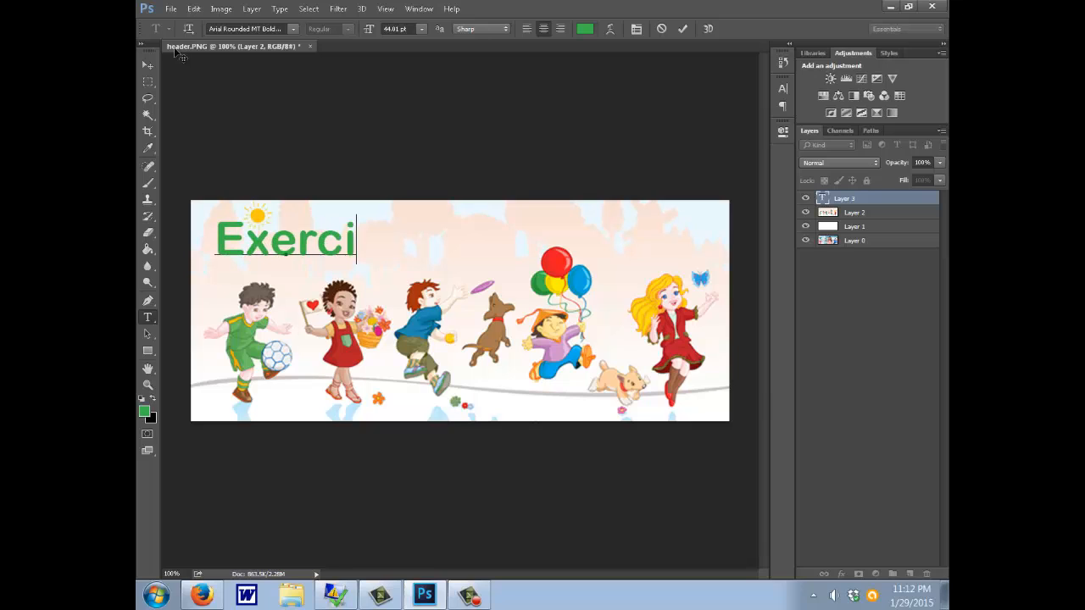
{"action": "type", "text": "se is "}
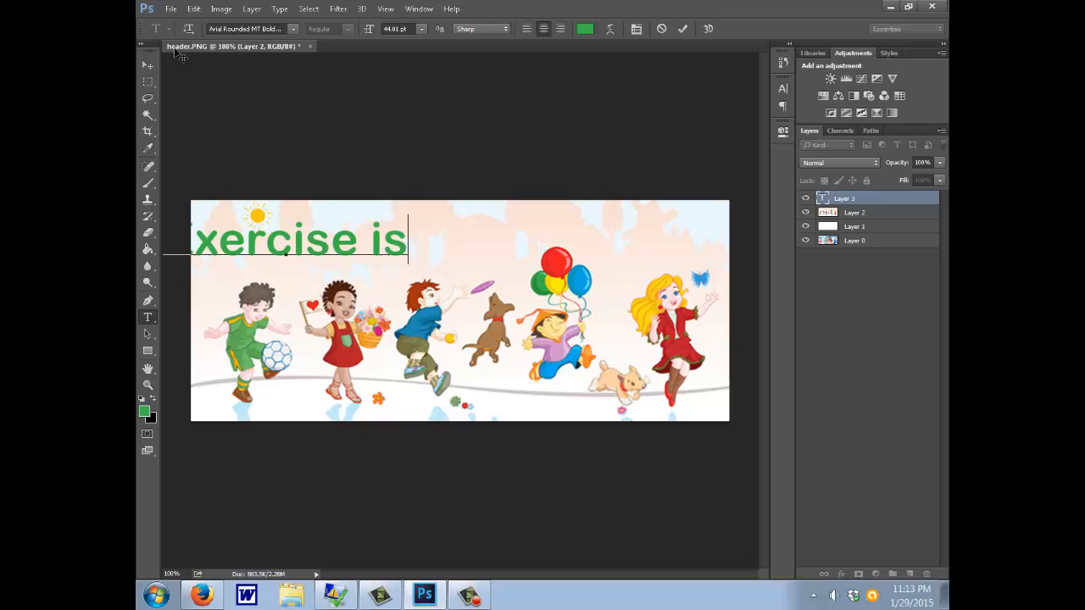
{"action": "type", "text": "f"}
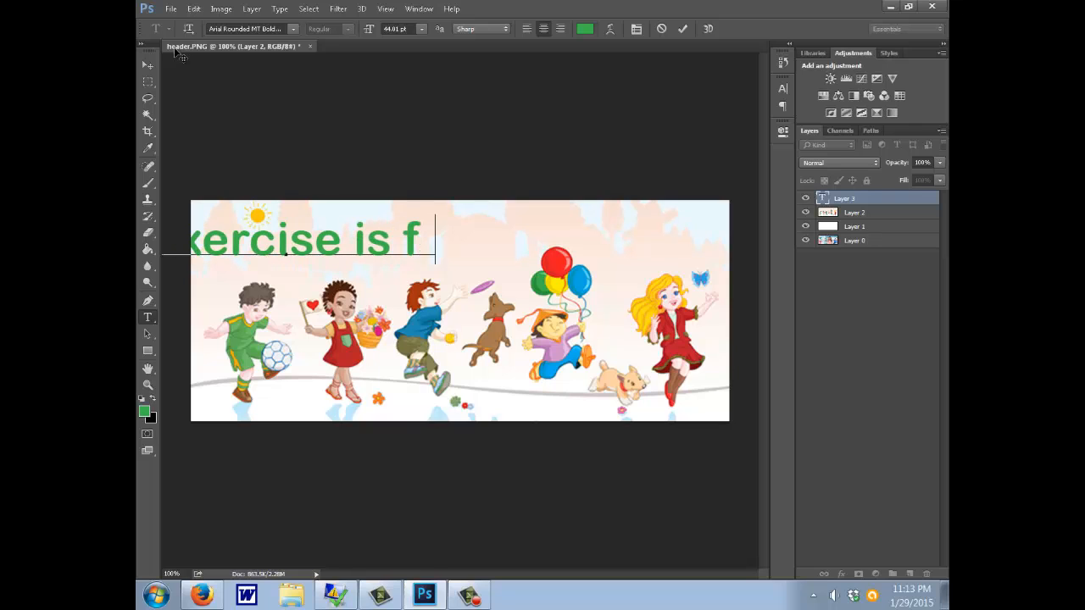
{"action": "type", "text": "un!"}
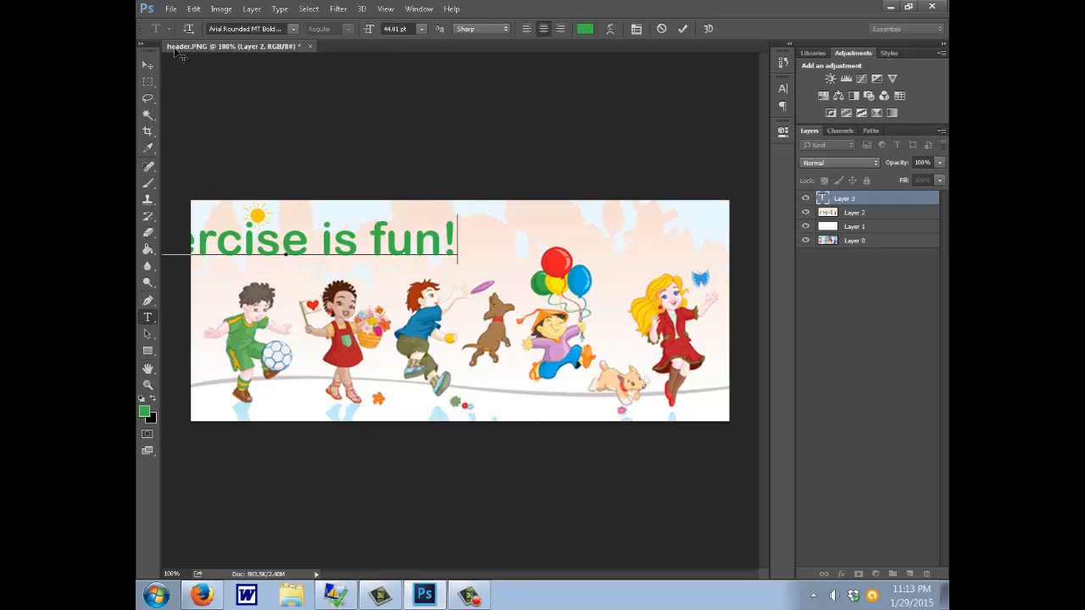
{"action": "key", "text": "ctrl+shift+l"}
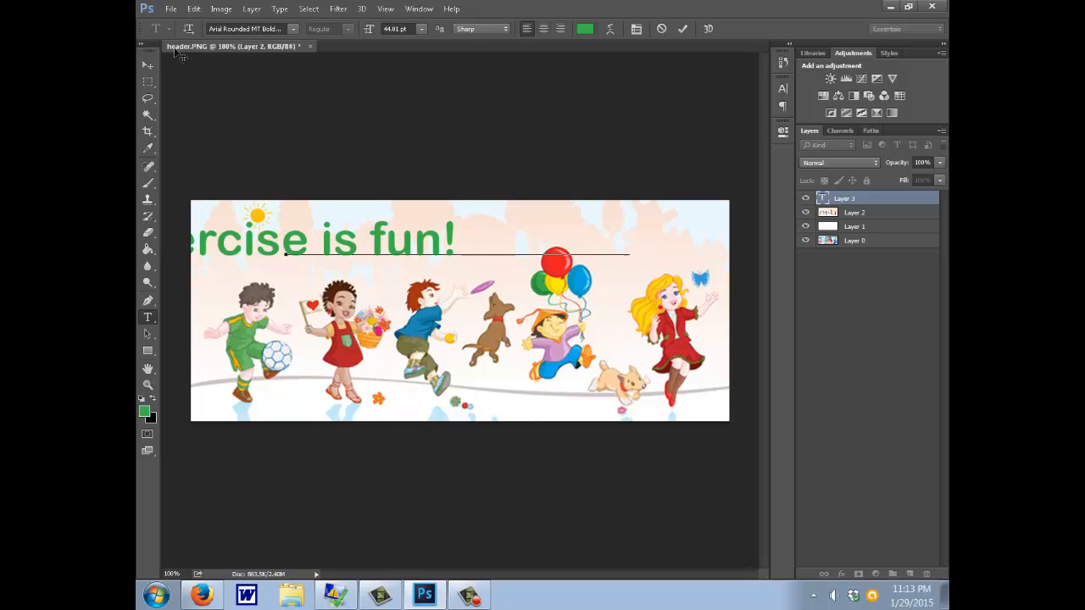
{"action": "left_click", "coordinate": [148, 64]}
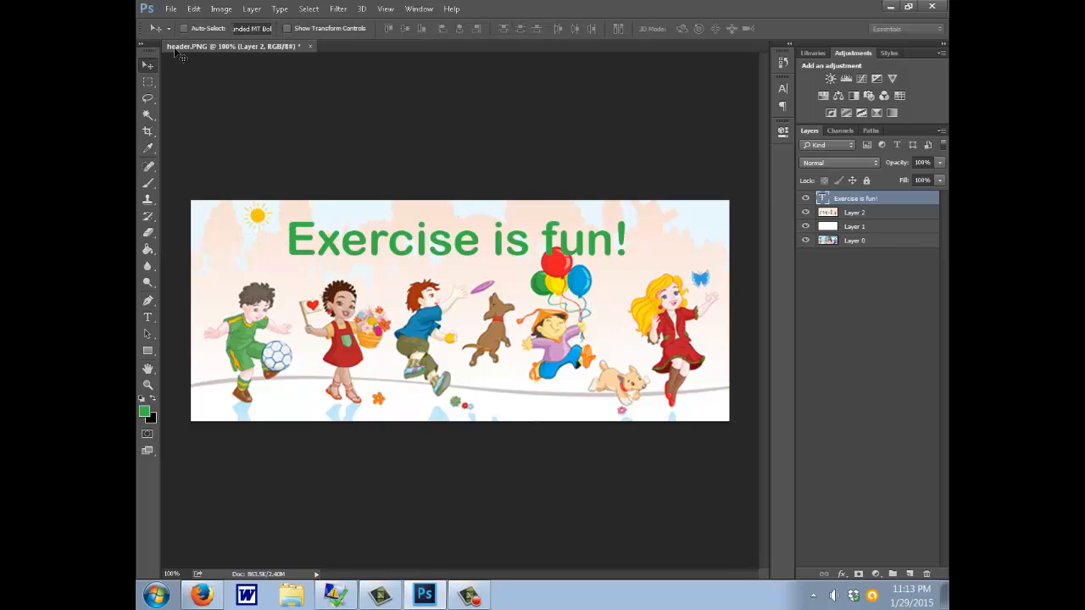
{"action": "mouse_move", "coordinate": [492, 237]}
{"action": "left_mouse_down"}
{"action": "mouse_move", "coordinate": [460, 232]}
{"action": "mouse_move", "coordinate": [502, 221]}
{"action": "left_mouse_up"}
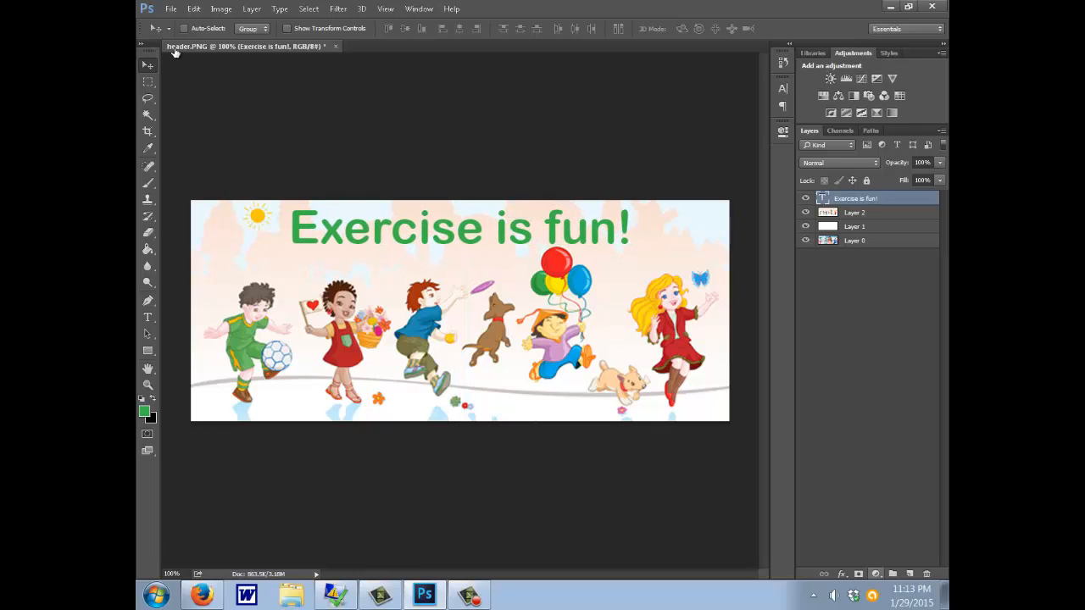
- Add a Drop Shadow effect to the "Exercise is fun!" title and set the shadow colour to bright blue
{"action": "left_click", "coordinate": [842, 574]}
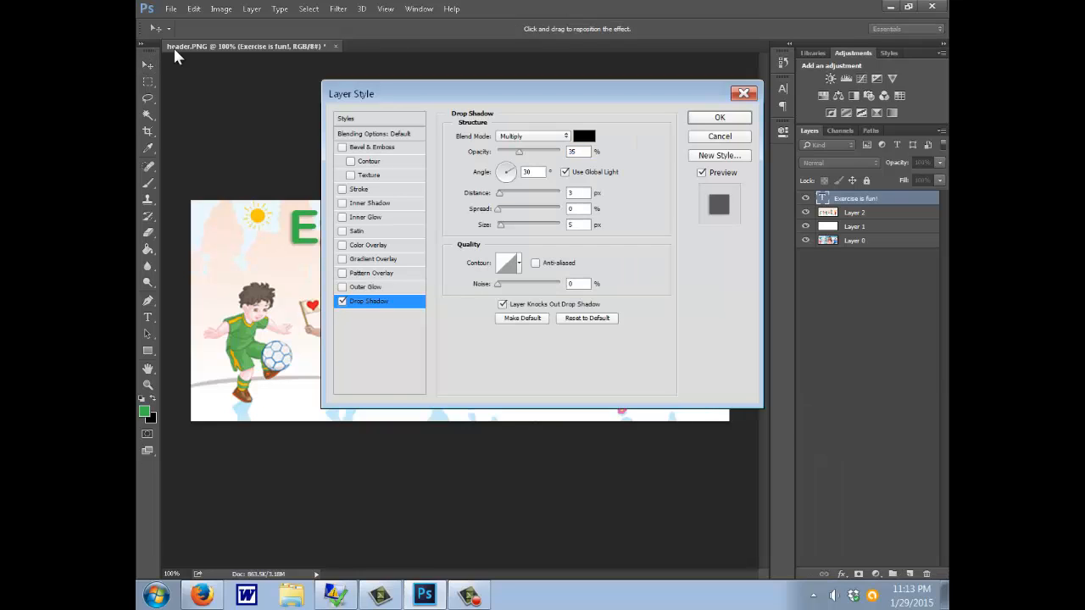
{"action": "left_click_drag", "start_coordinate": [525, 93], "coordinate": [720, 239]}
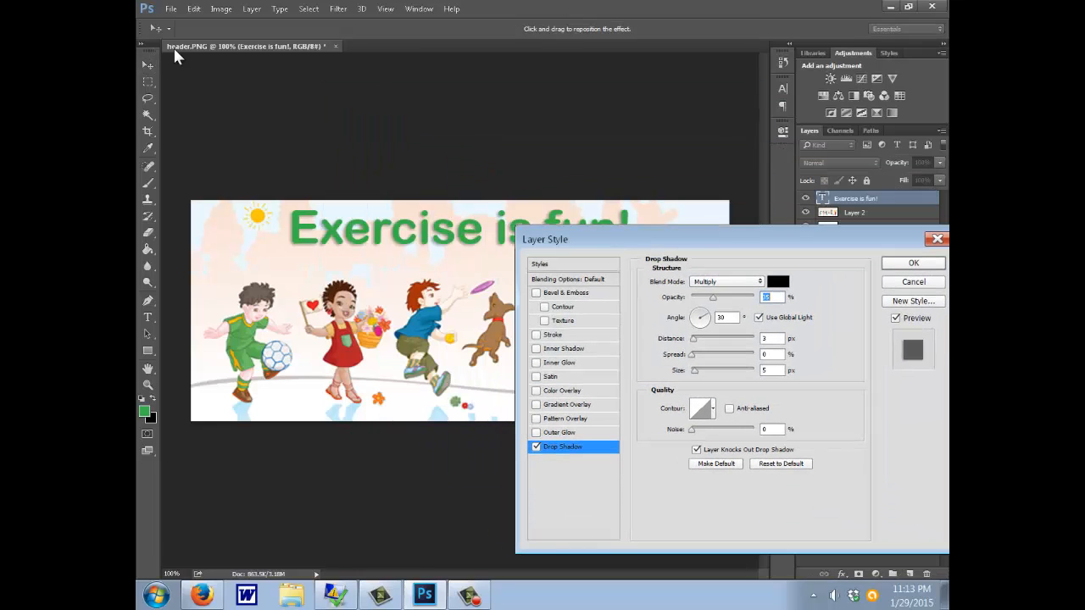
{"action": "left_click", "coordinate": [777, 281]}
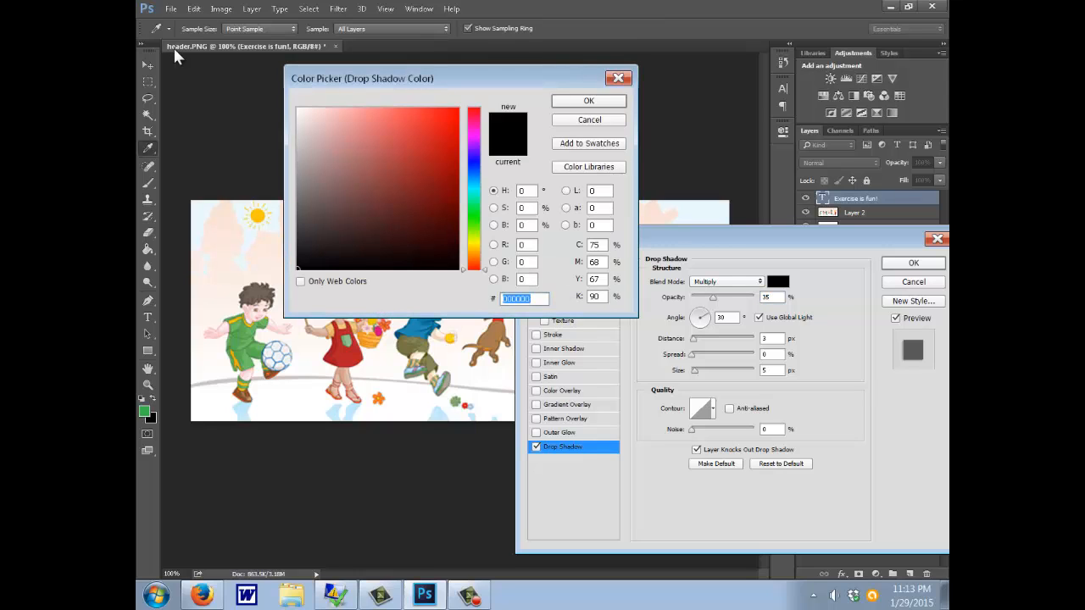
{"action": "left_click", "coordinate": [474, 161]}
{"action": "left_click", "coordinate": [445, 126]}
{"action": "left_click", "coordinate": [588, 101]}
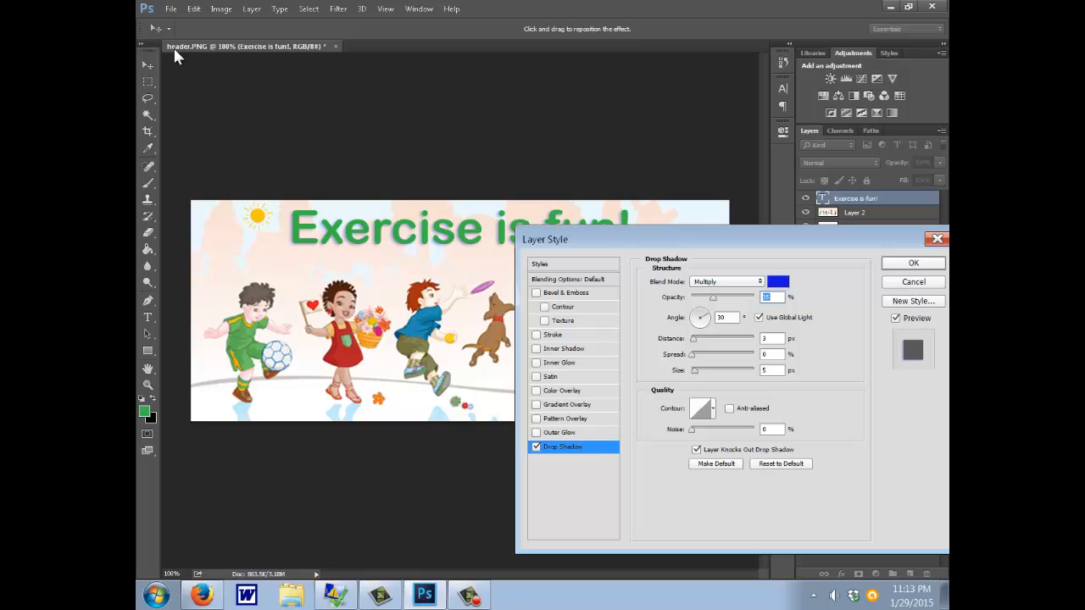
- Set the title's drop shadow to 73% opacity, 143° angle, 7 px distance, 12% spread and 3 px size, and apply it
{"action": "left_click_drag", "start_coordinate": [693, 338], "coordinate": [694, 370]}
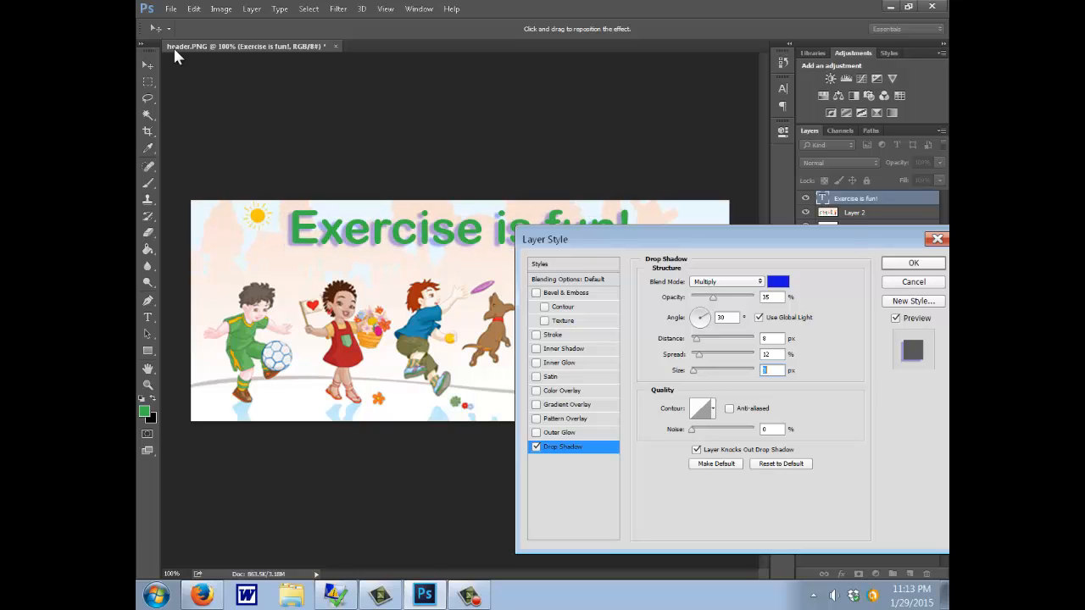
{"action": "left_click_drag", "start_coordinate": [712, 296], "coordinate": [691, 312]}
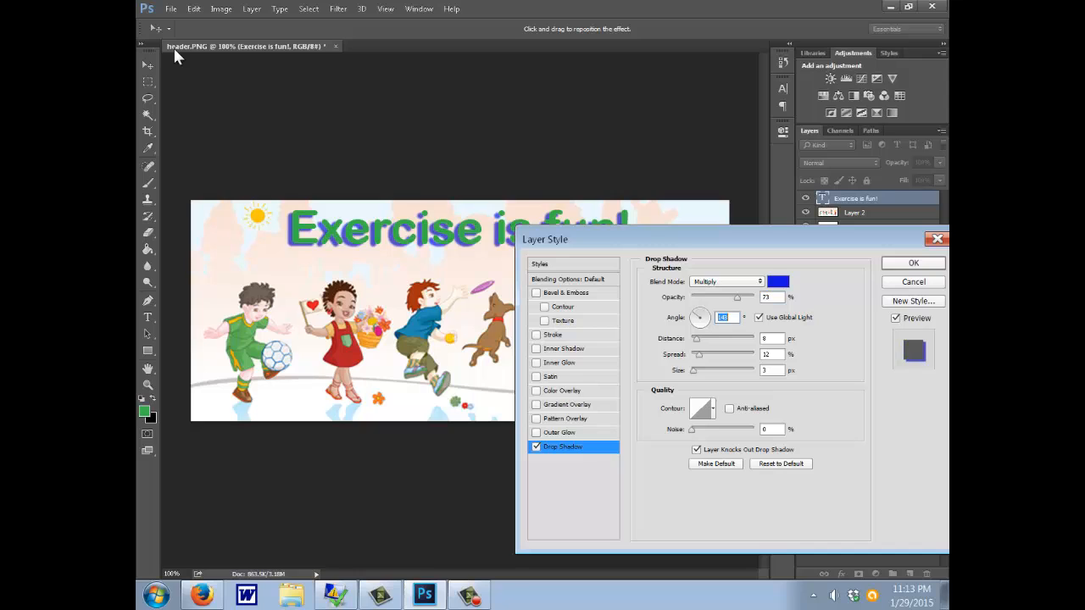
{"action": "key", "text": "Tab"}
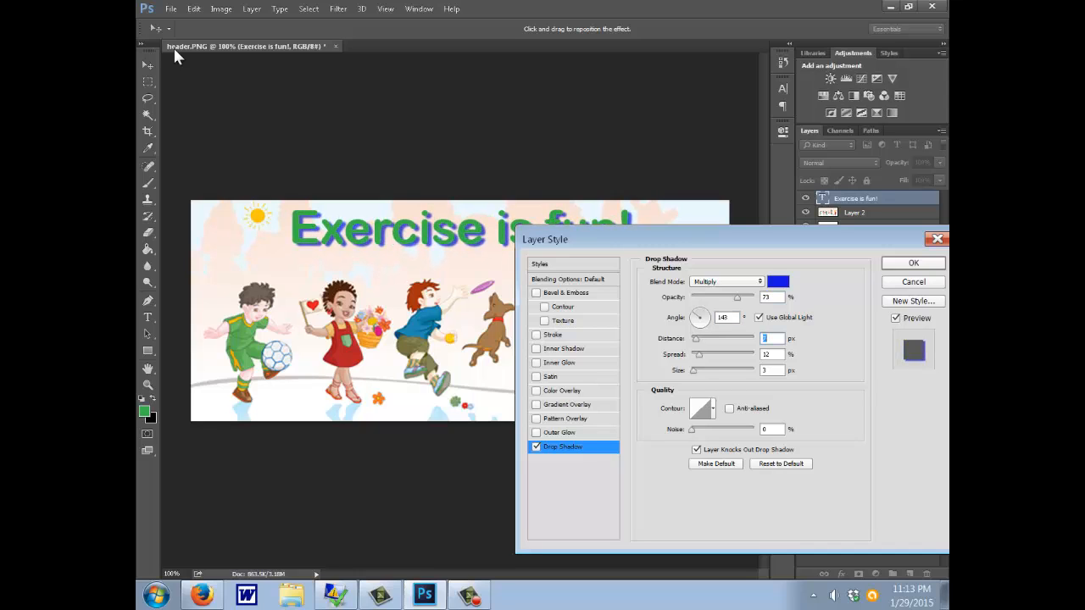
{"action": "left_click_drag", "start_coordinate": [695, 239], "coordinate": [655, 309]}
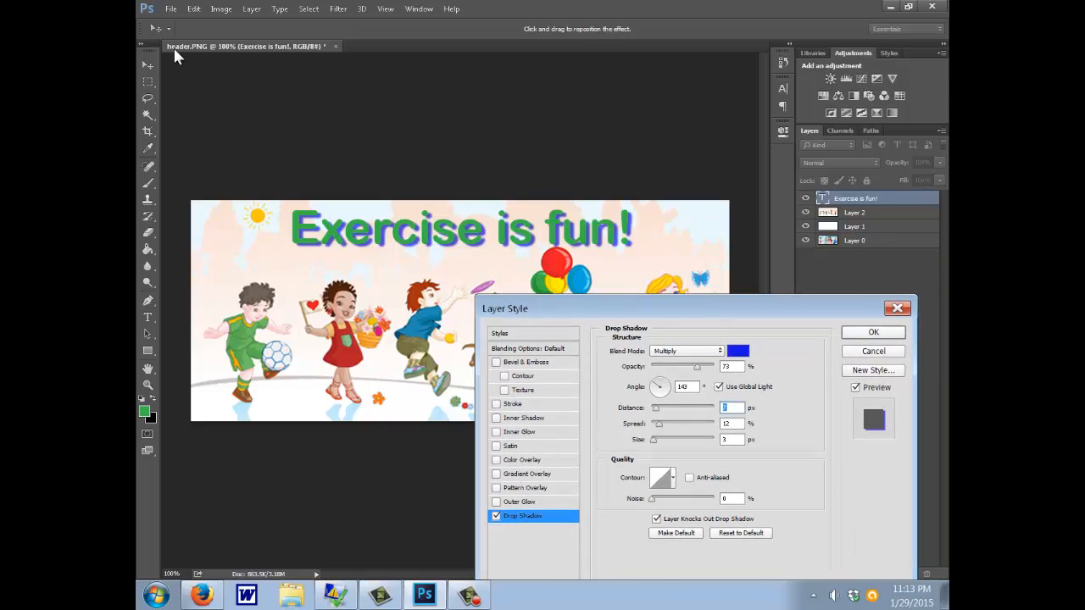
{"action": "key", "text": "Return"}
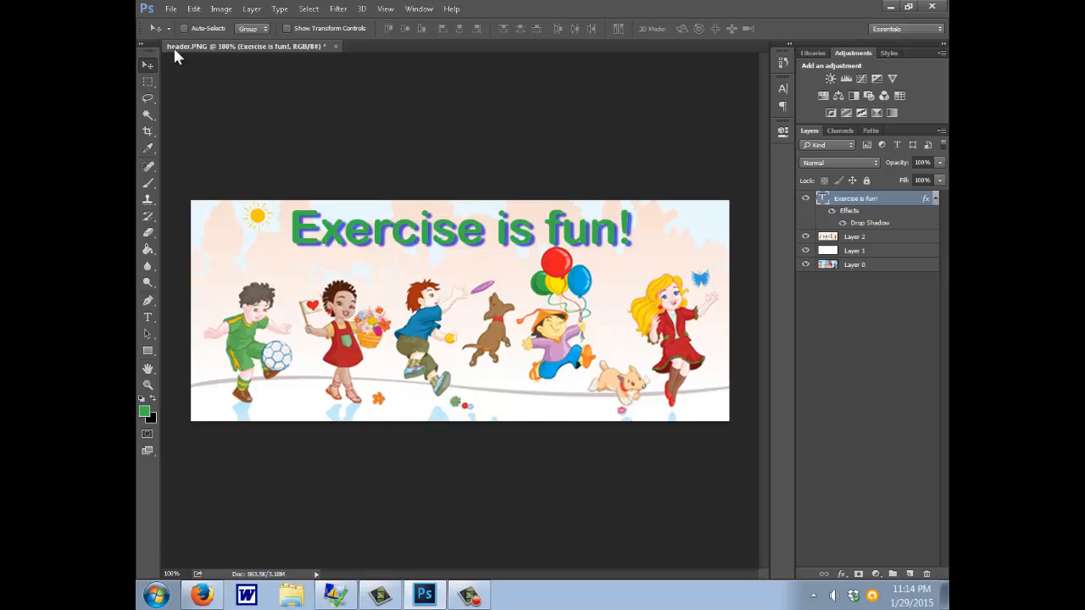
- Try to save the header image, and switch to Firefox to view the Finesse Fitness theme preview on Webs
{"action": "left_click", "coordinate": [170, 8]}
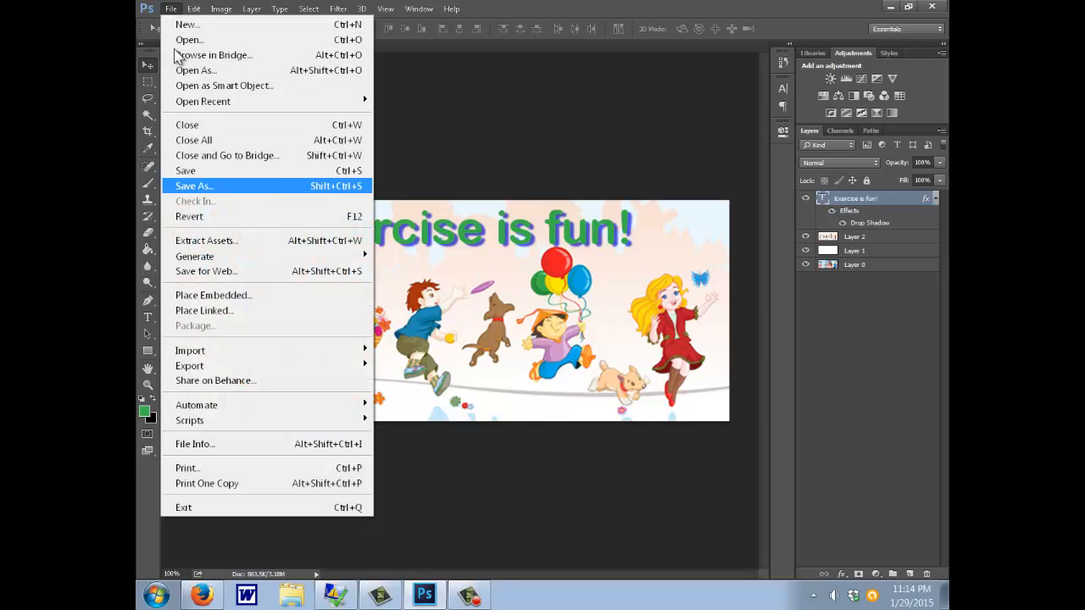
{"action": "left_click", "coordinate": [185, 170]}
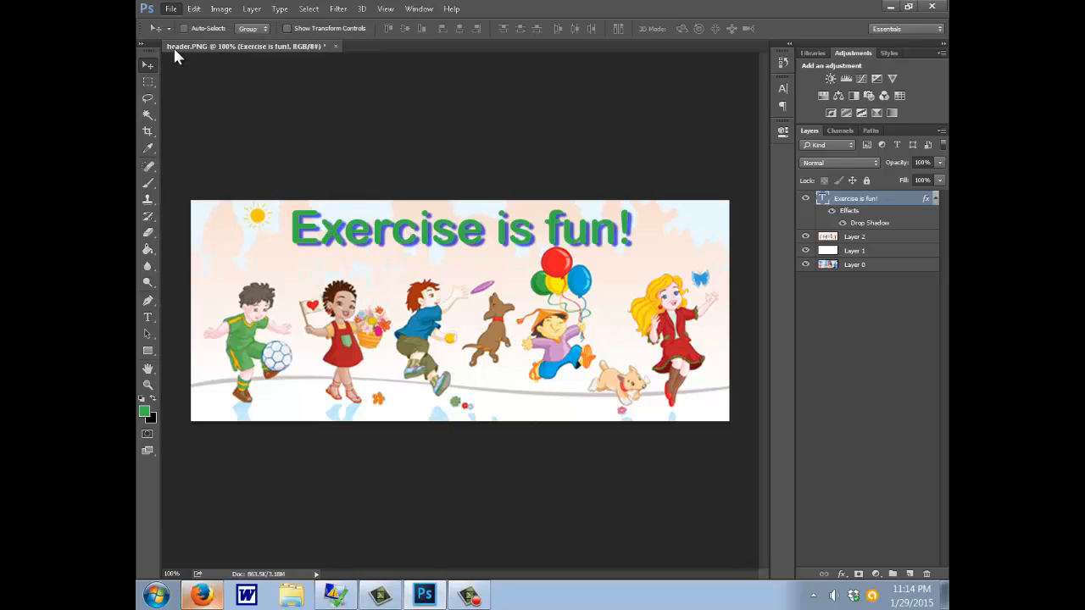
{"action": "left_click", "coordinate": [202, 595]}
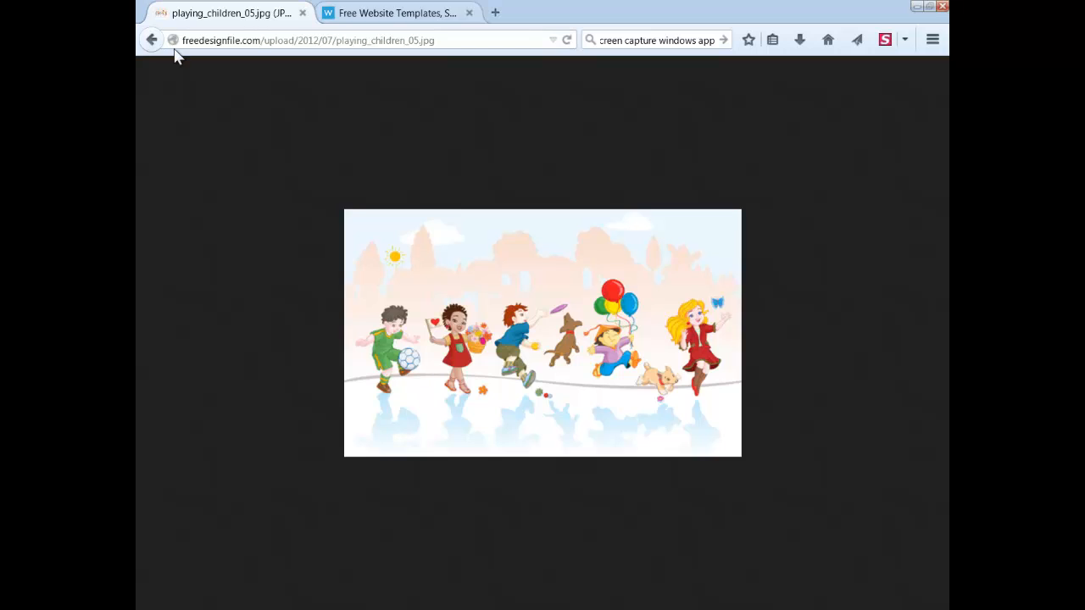
{"action": "left_click", "coordinate": [395, 12]}
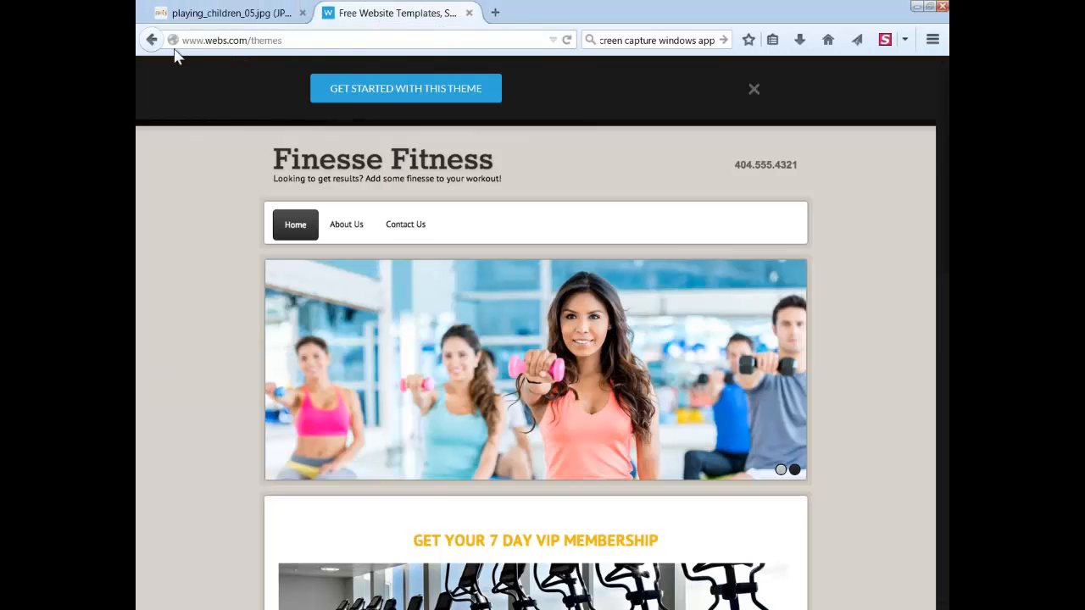